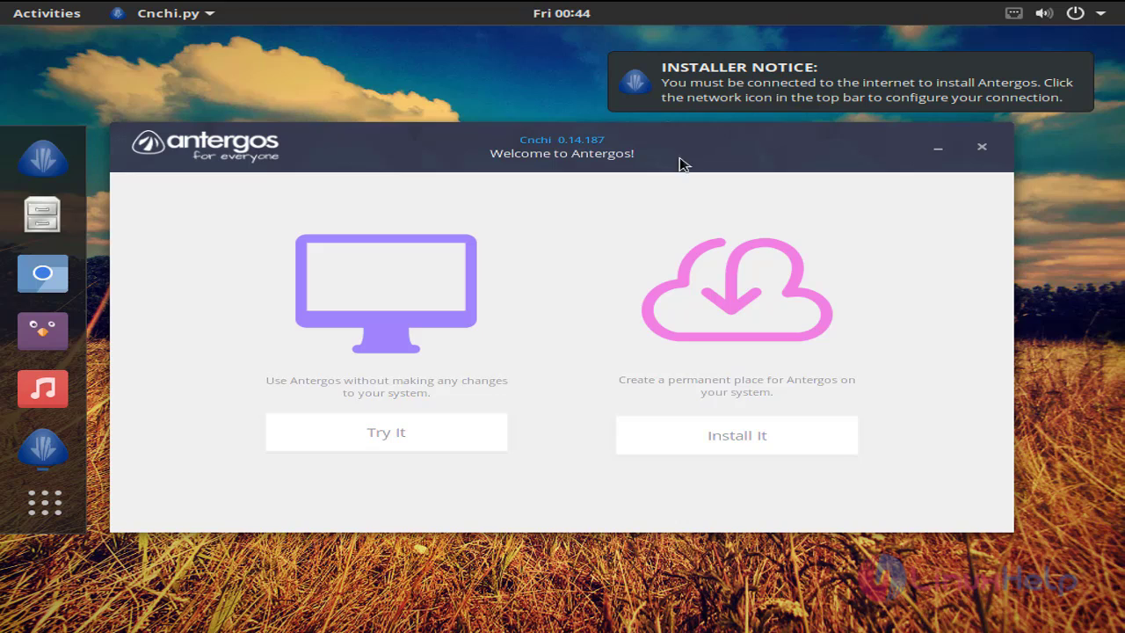
# - Dismiss the internet notice and open the Wired network settings from the system menu
pyautogui.moveTo(694, 99)
pyautogui.click(1078, 68)
pyautogui.click(1105, 19)
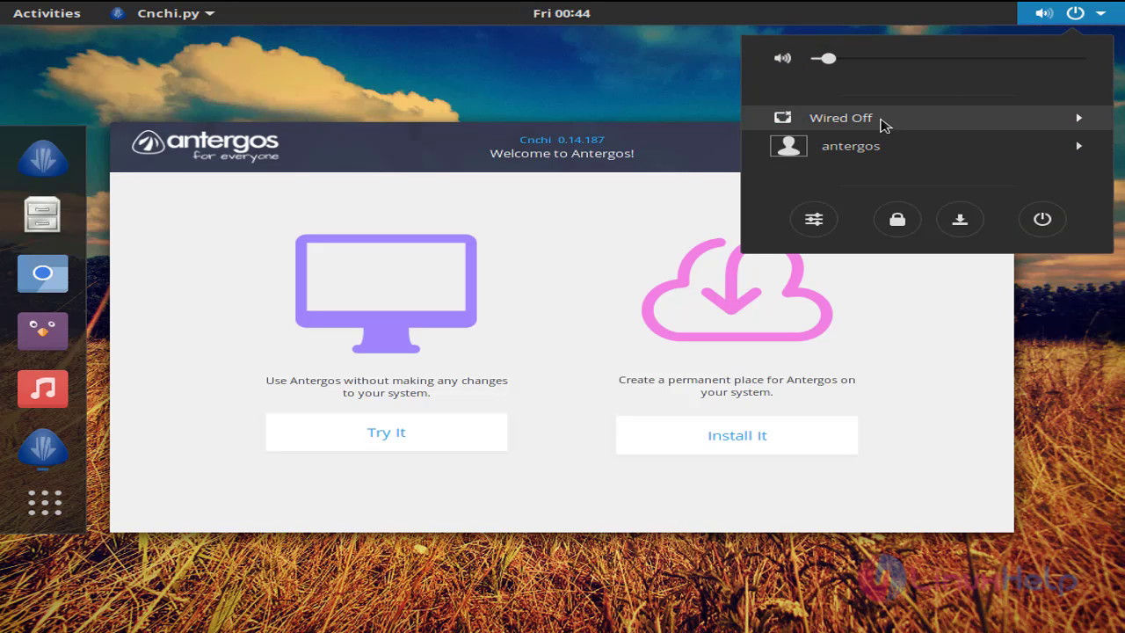
pyautogui.click(1003, 123)
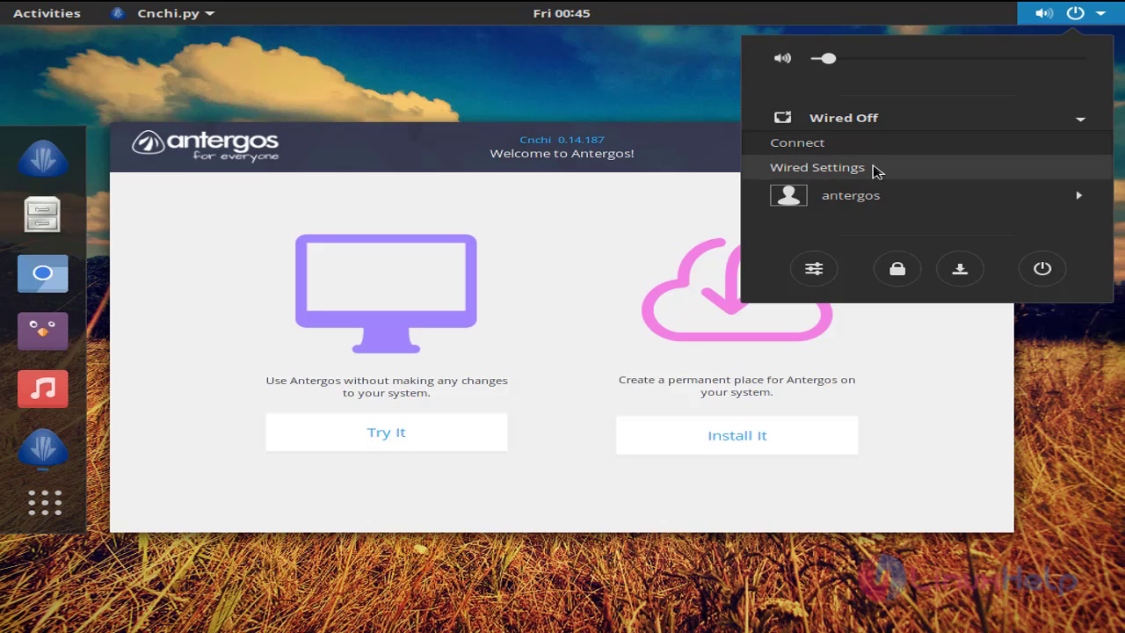
pyautogui.click(877, 169)
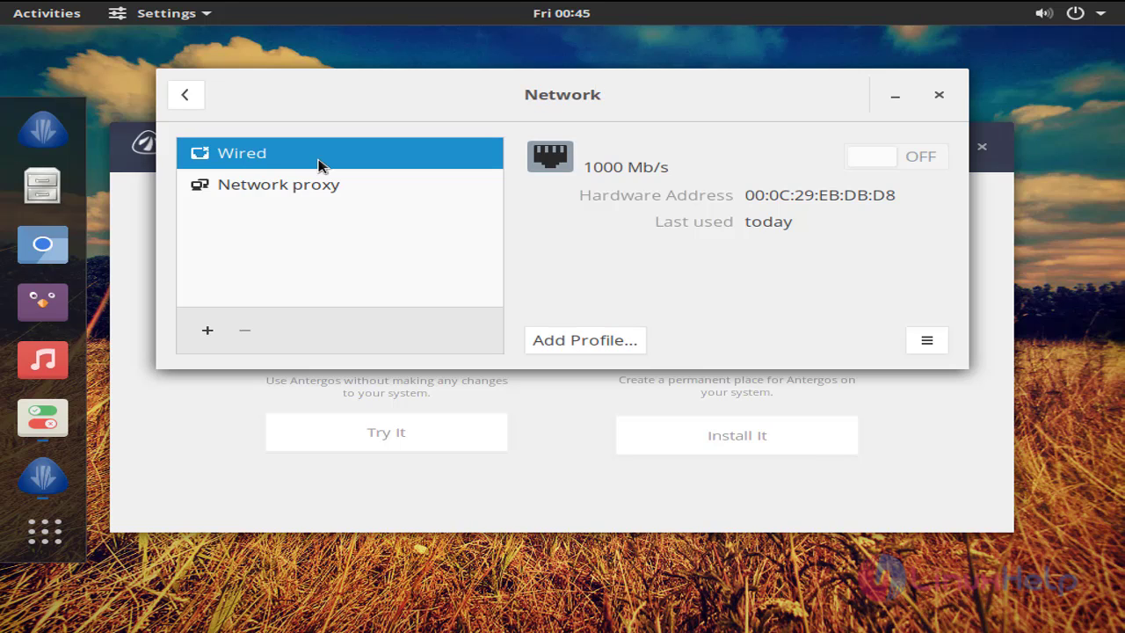
# - Open the wired connection's details and switch IPv4 addressing to Manual
pyautogui.click(927, 342)
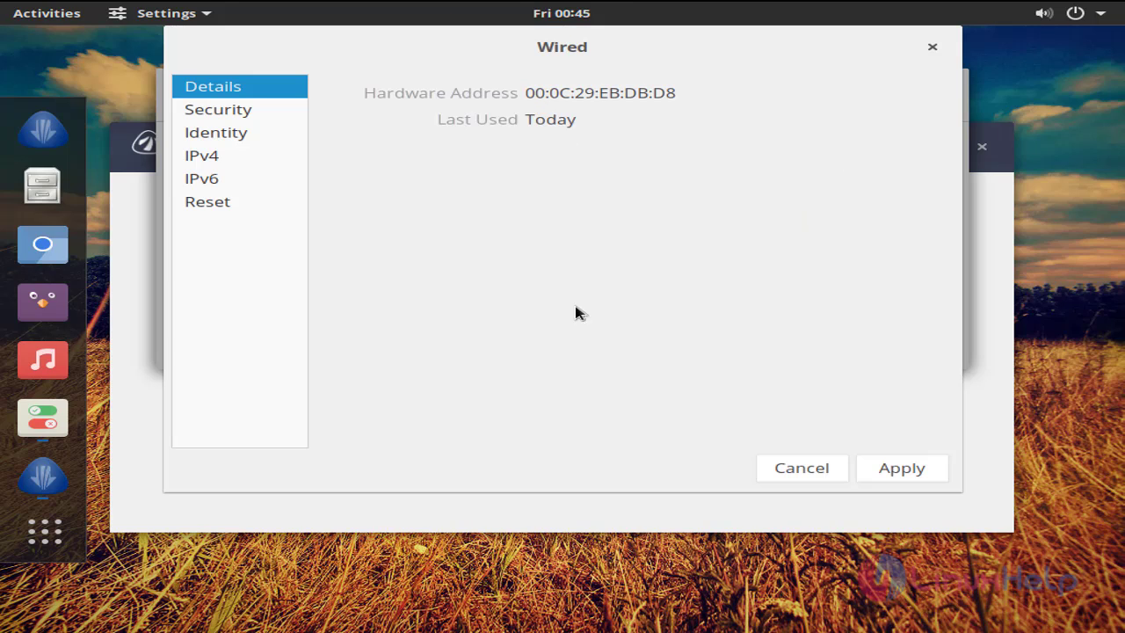
pyautogui.click(209, 158)
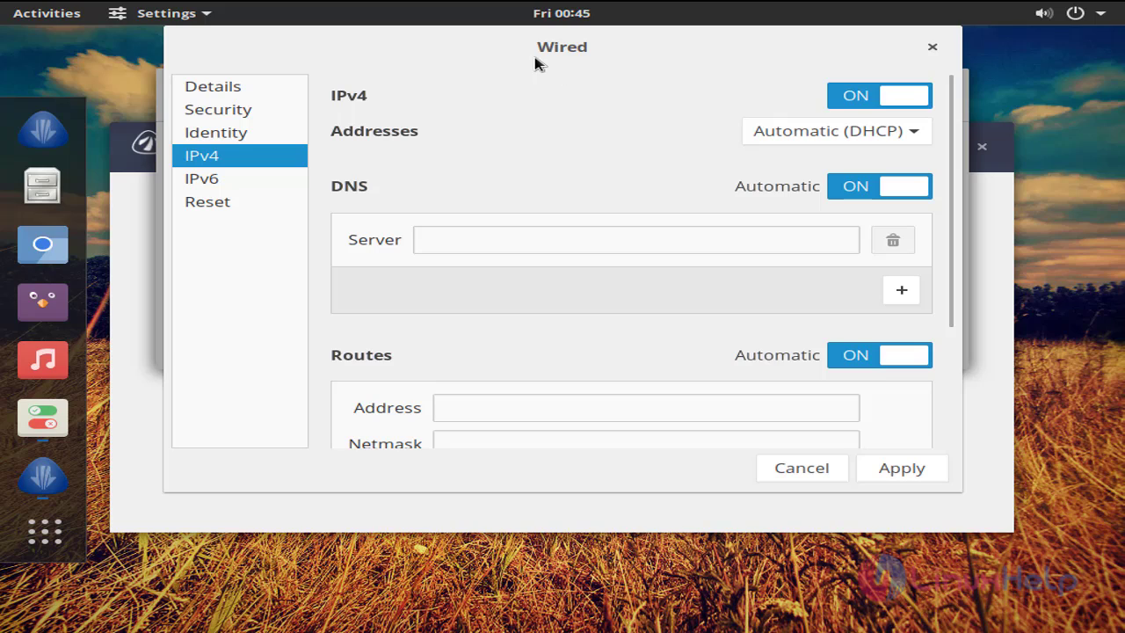
pyautogui.click(884, 138)
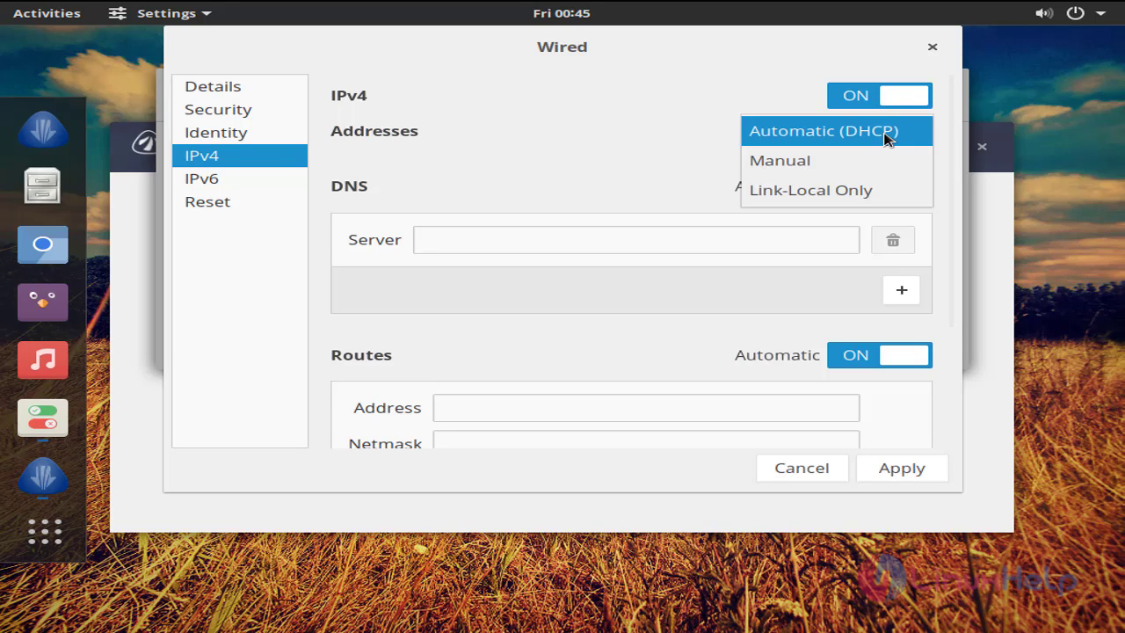
pyautogui.click(798, 163)
# - Enter address 192.168.5.140, netmask 255.255.255.0, gateway 192.168.5.1 and DNS 8.8.8.8, then apply
pyautogui.click(536, 183)
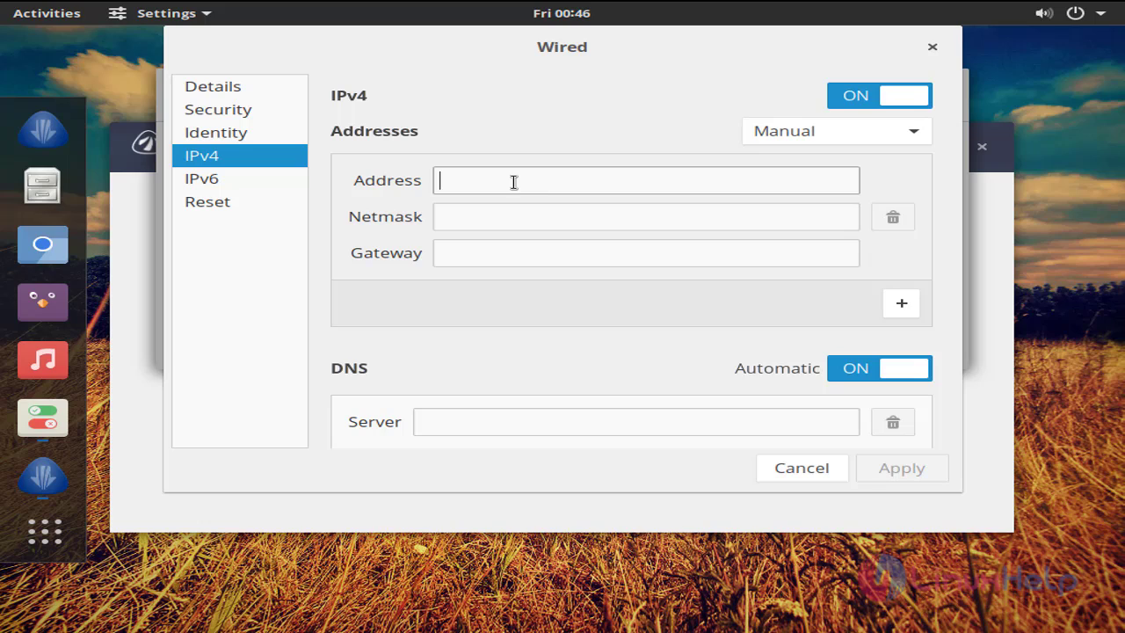
pyautogui.write('19')
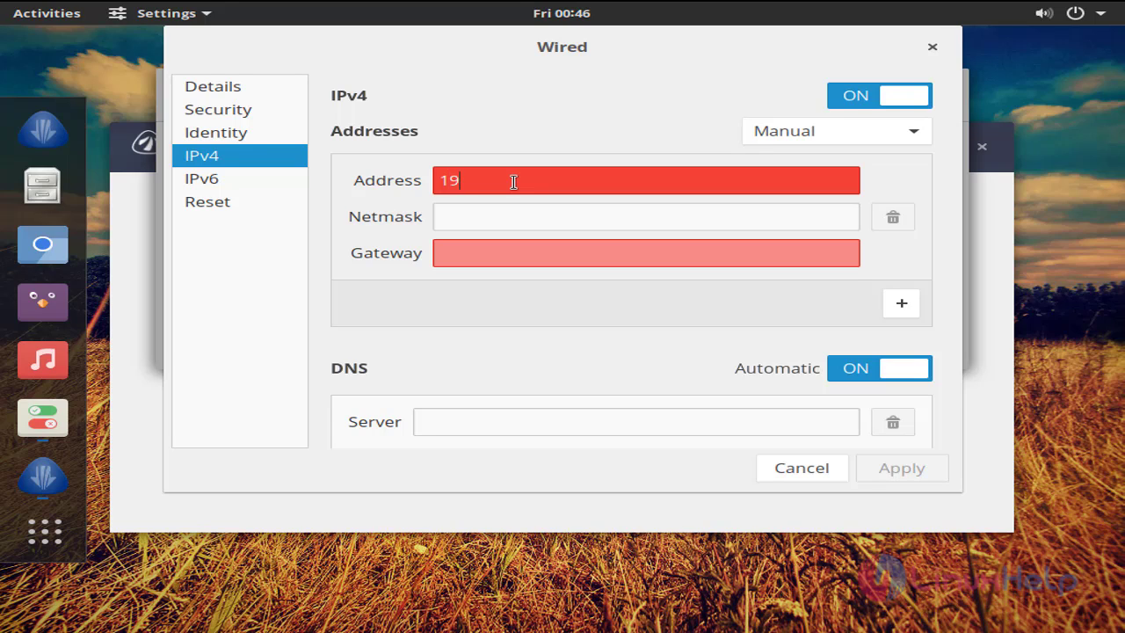
pyautogui.write('2.168.1.140')
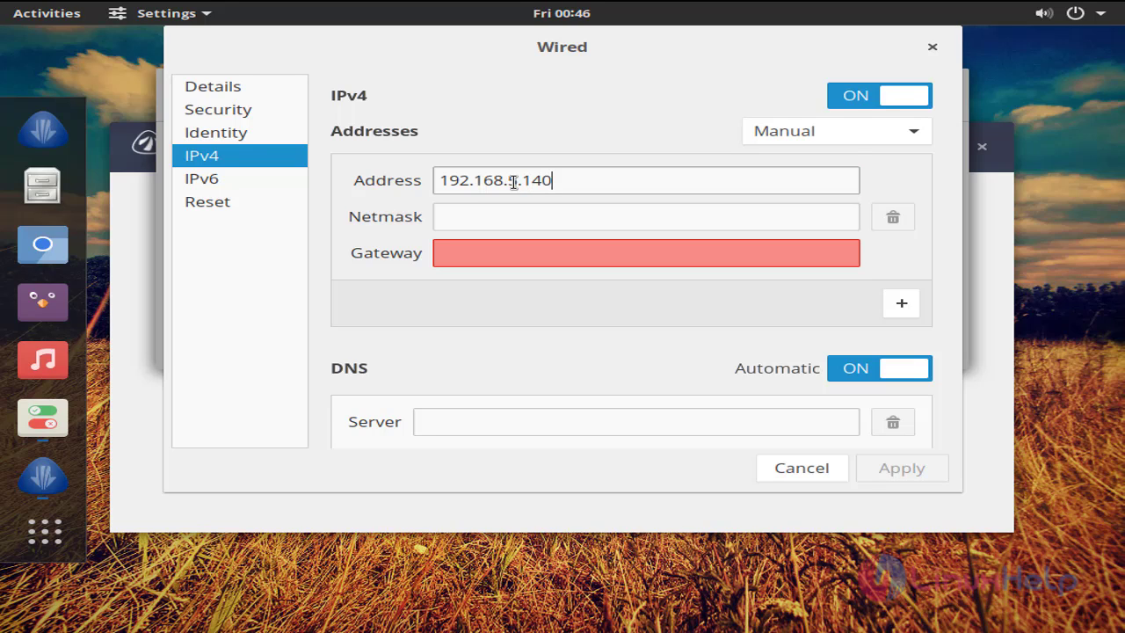
pyautogui.press('Tab')
pyautogui.write('25')
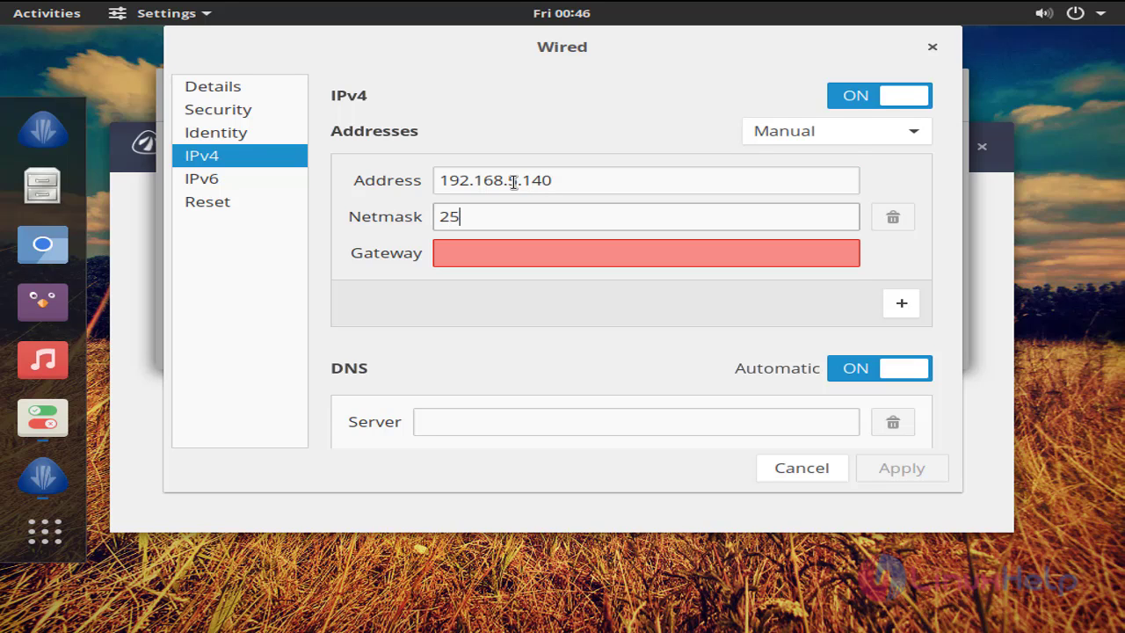
pyautogui.write('5.255.')
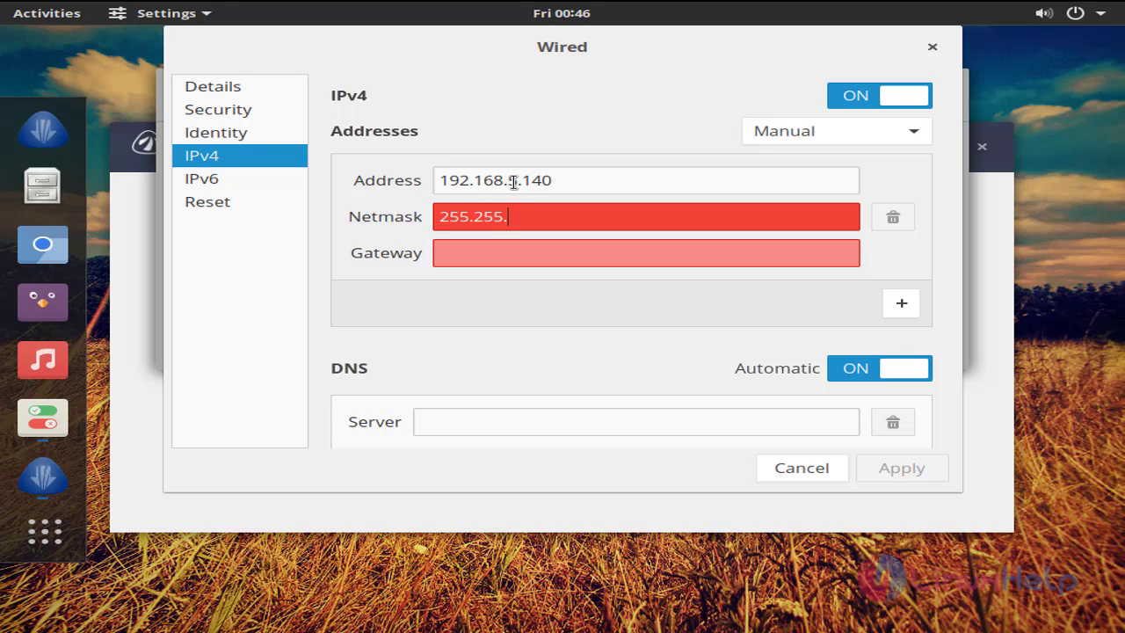
pyautogui.write('255.0')
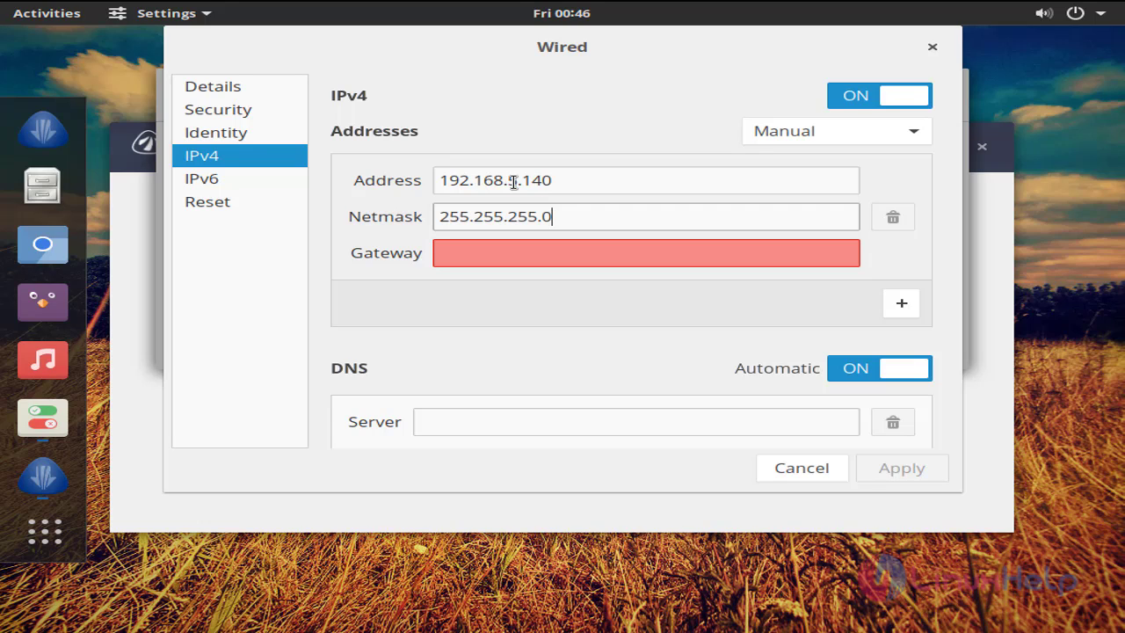
pyautogui.click(524, 249)
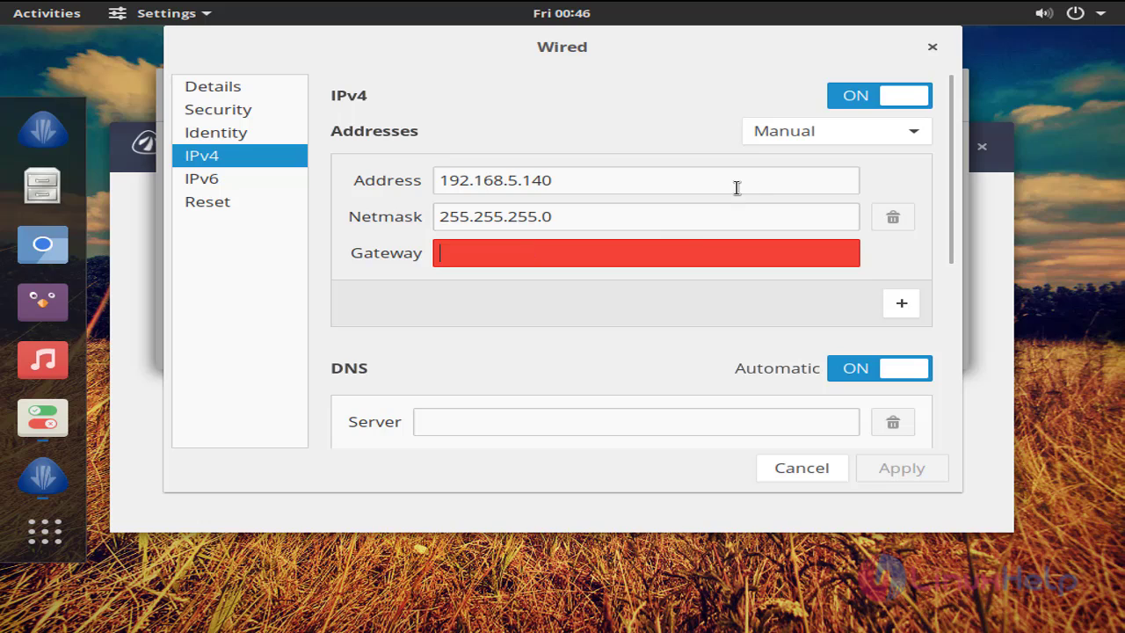
pyautogui.write('192.')
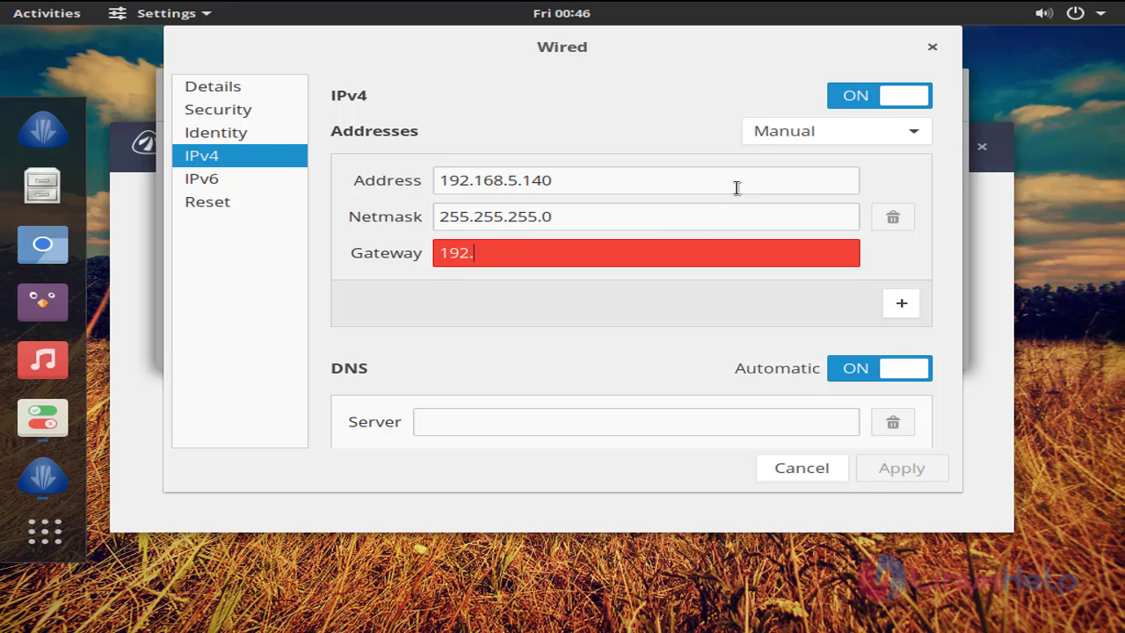
pyautogui.write('168.5.1')
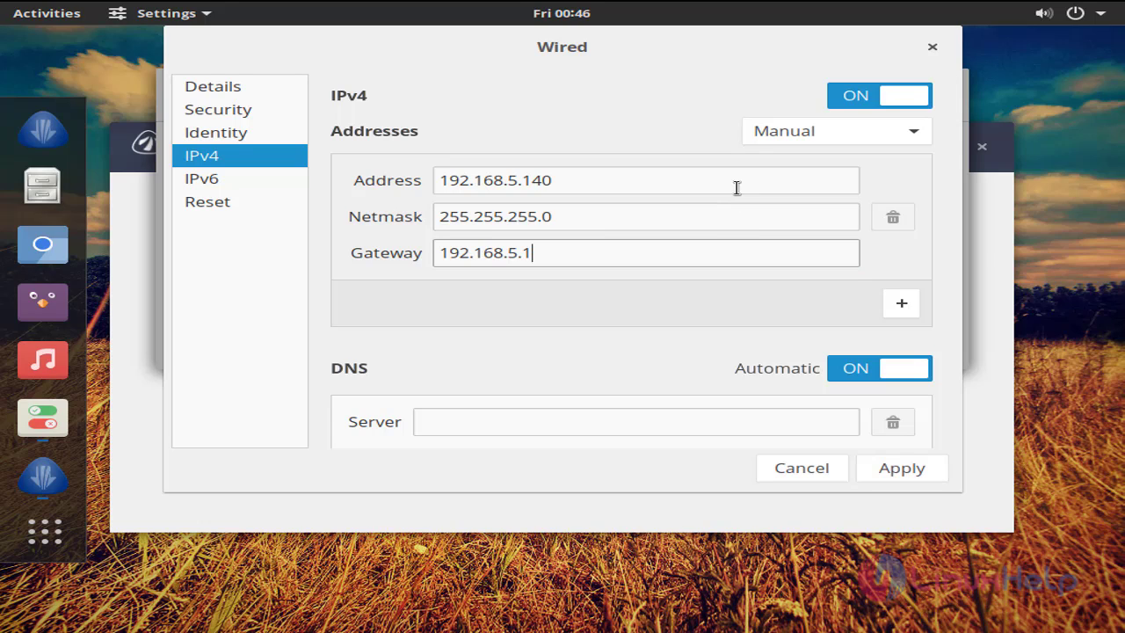
pyautogui.scroll(-2, 539, 337)
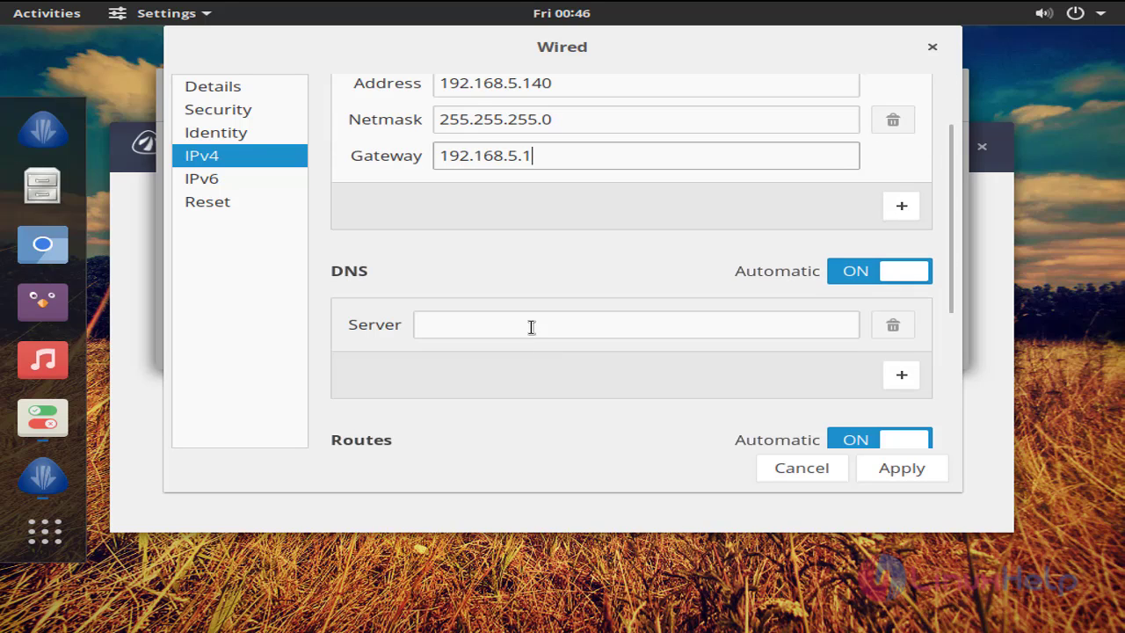
pyautogui.click(528, 324)
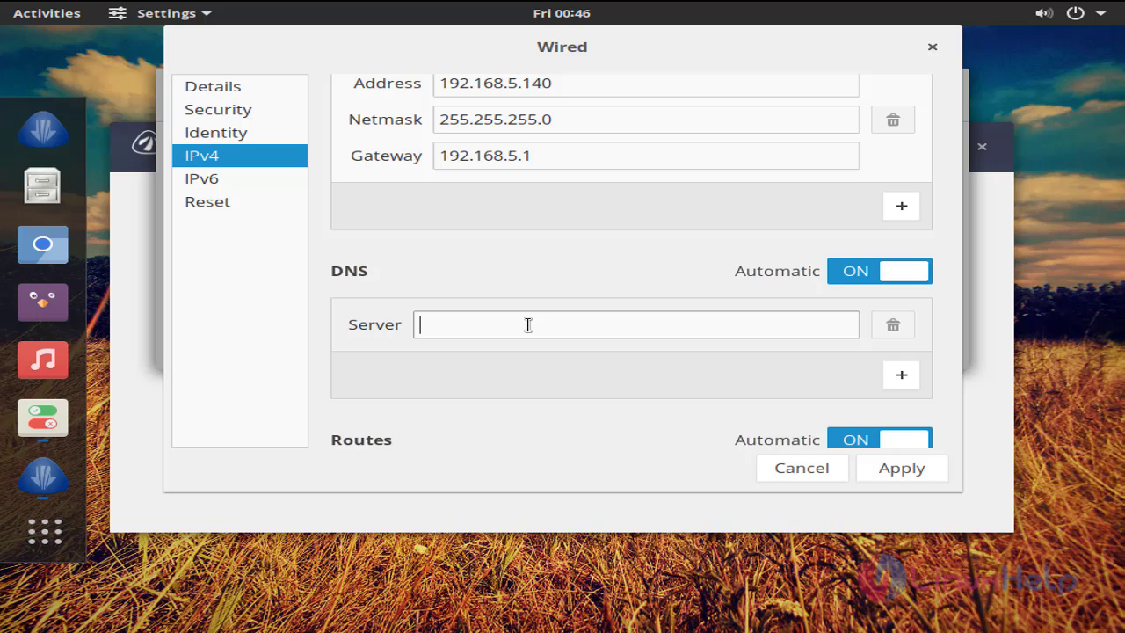
pyautogui.write('8')
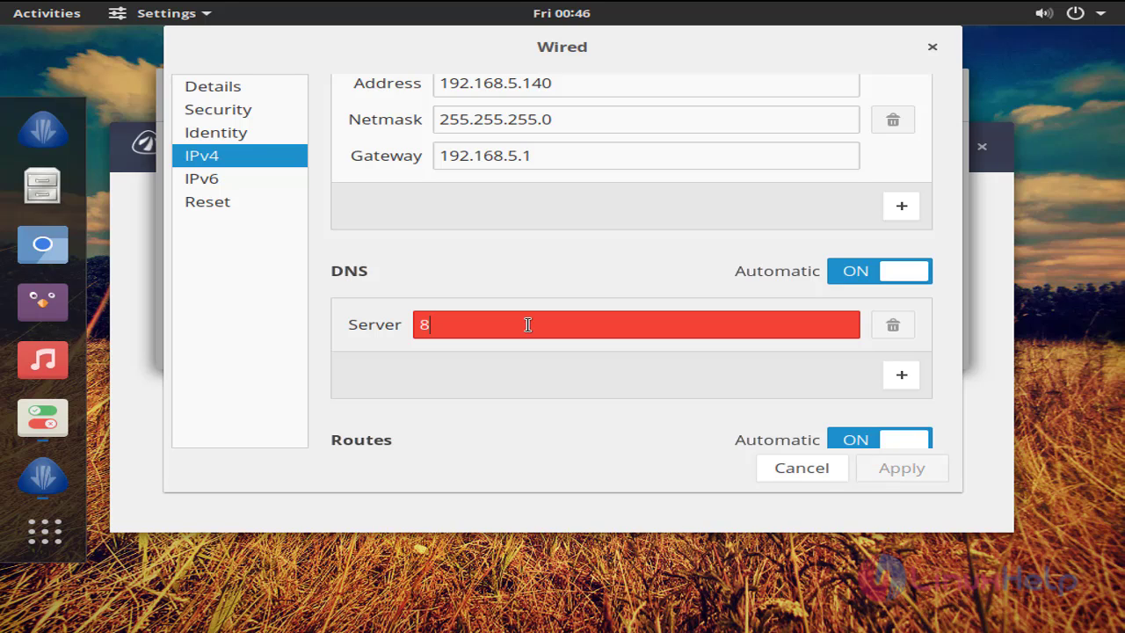
pyautogui.write('.8.8.8')
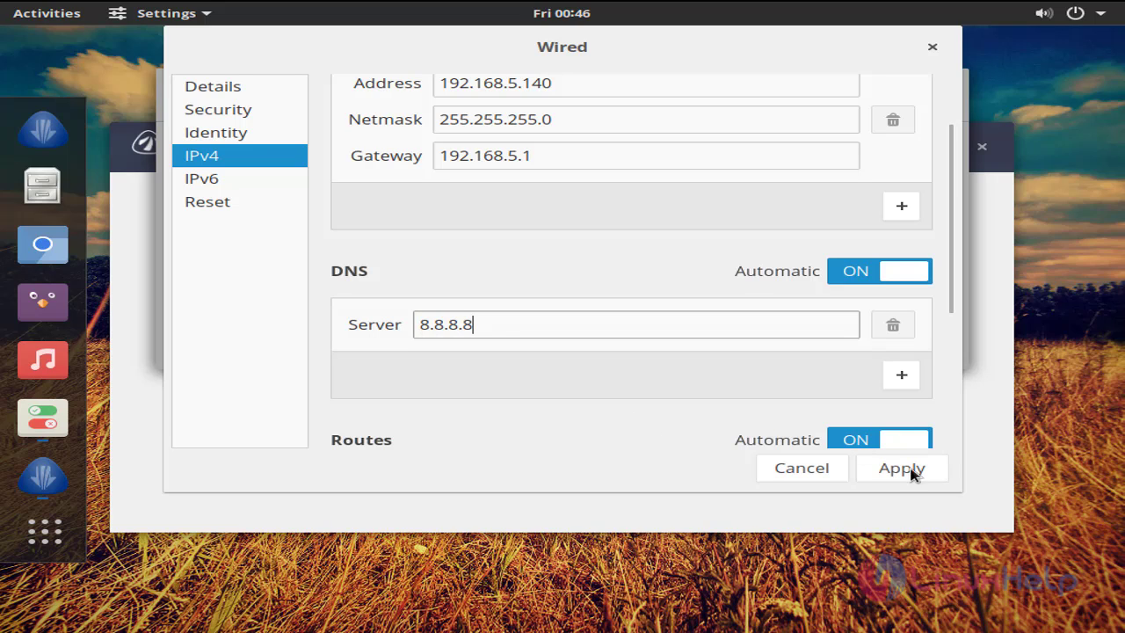
pyautogui.click(905, 470)
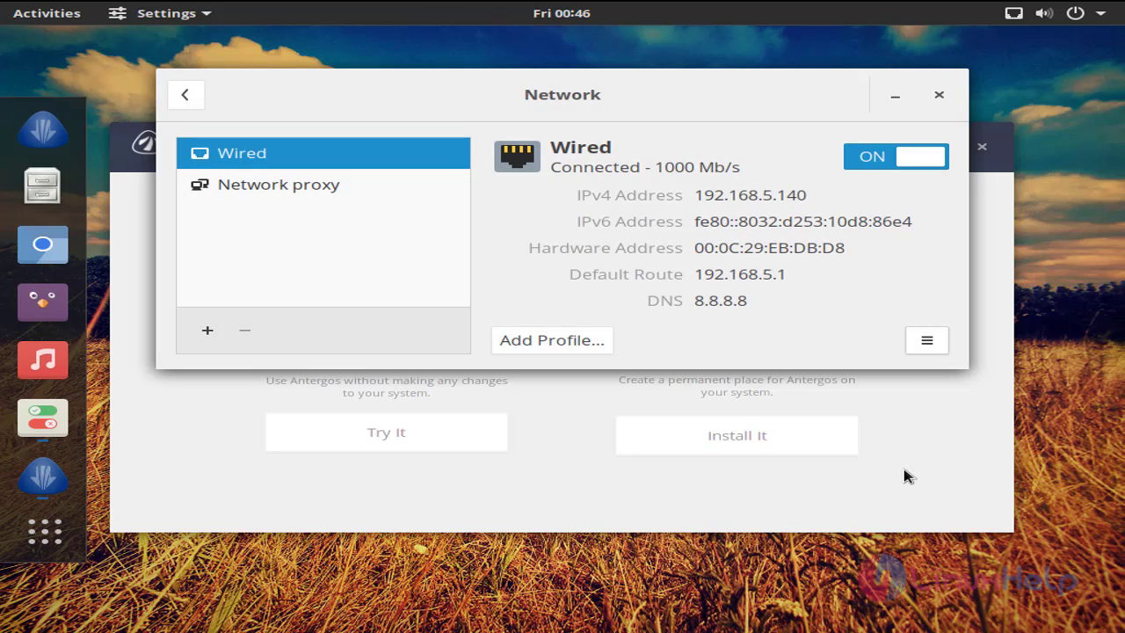
# - Toggle Wired off and on, dismiss both notifications, and close the Network settings
pyautogui.click(866, 163)
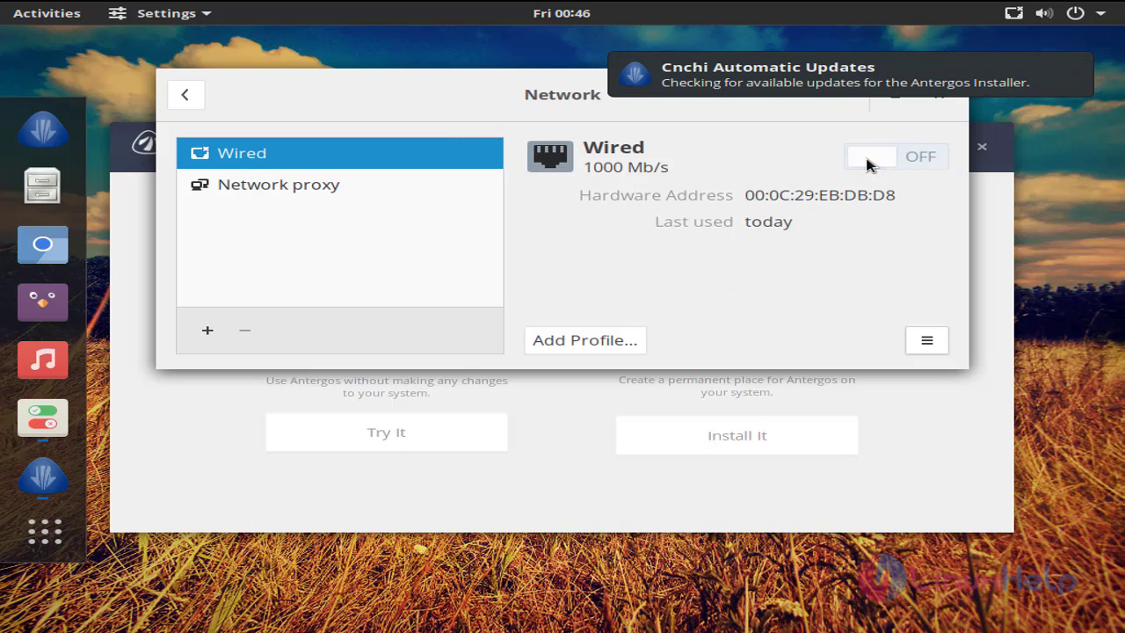
pyautogui.click(866, 163)
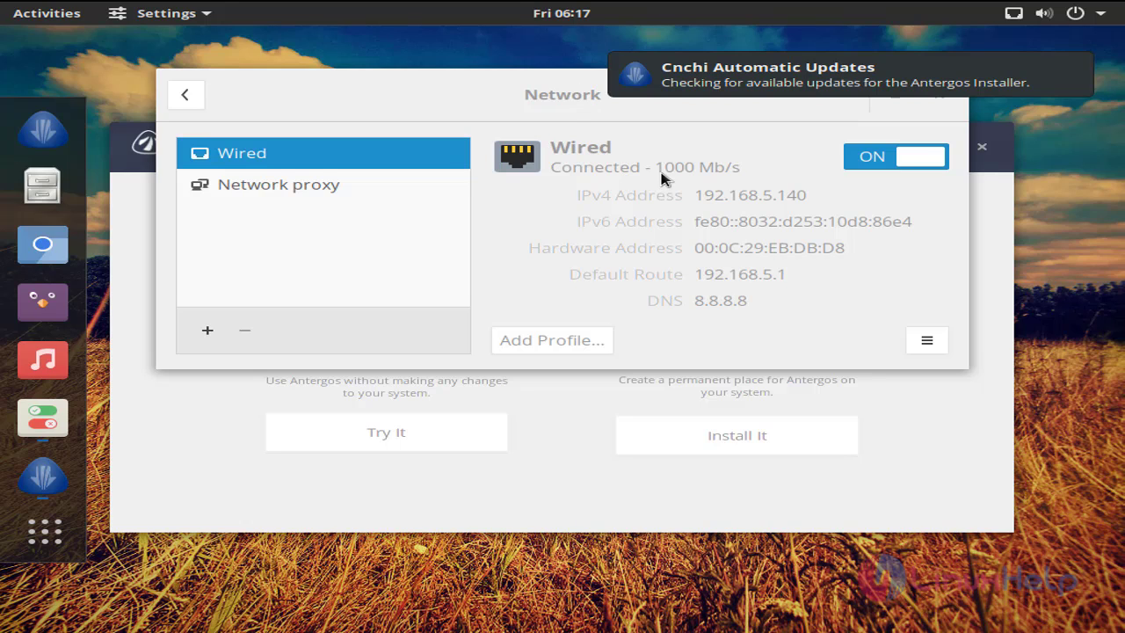
pyautogui.click(1077, 70)
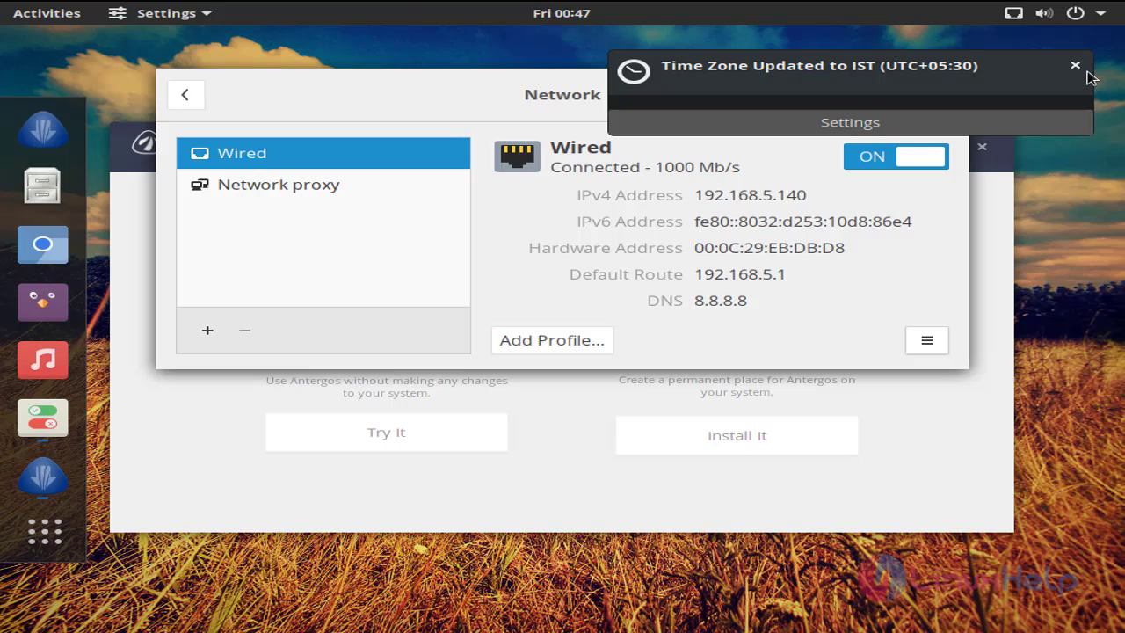
pyautogui.click(1075, 68)
pyautogui.click(939, 95)
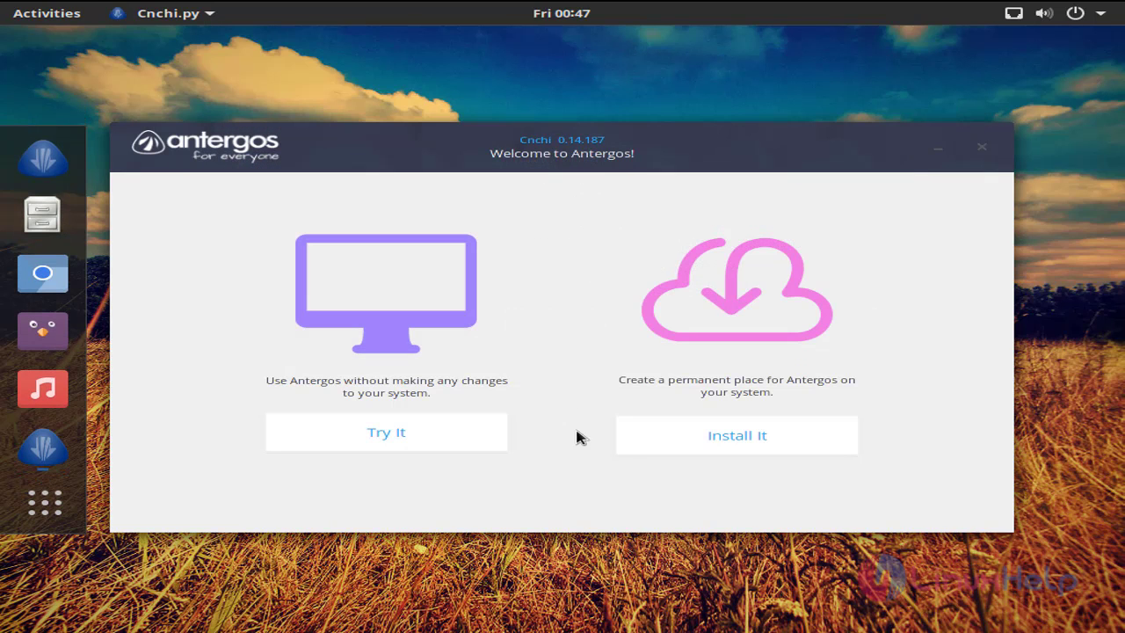
# - Start installing Antergos, keeping English and passing the system check and location pages
pyautogui.click(698, 441)
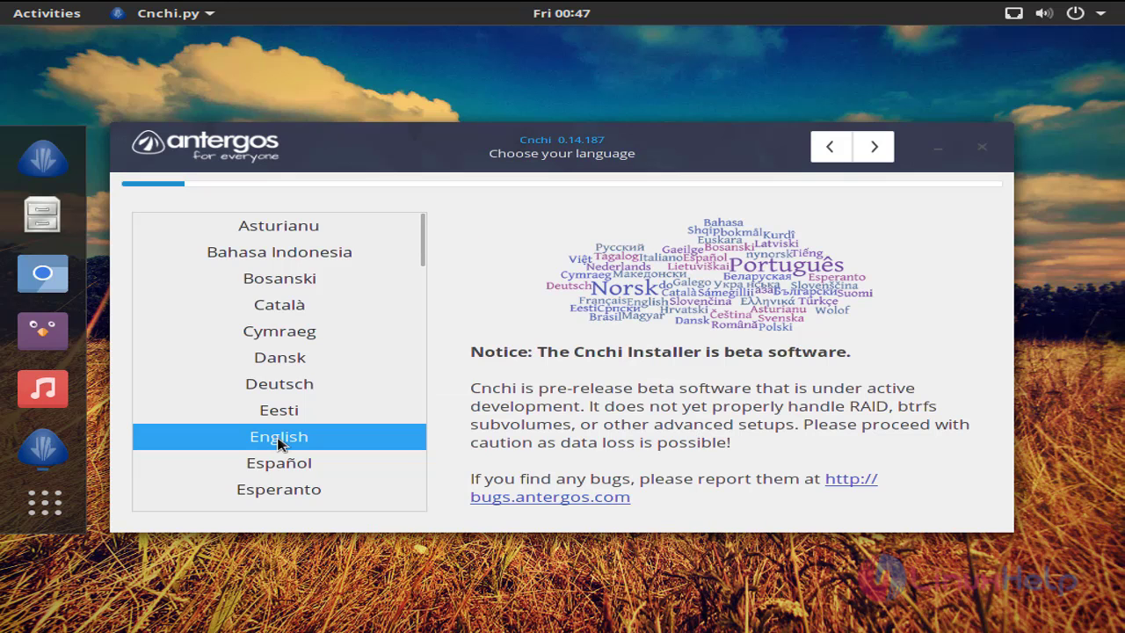
pyautogui.click(875, 151)
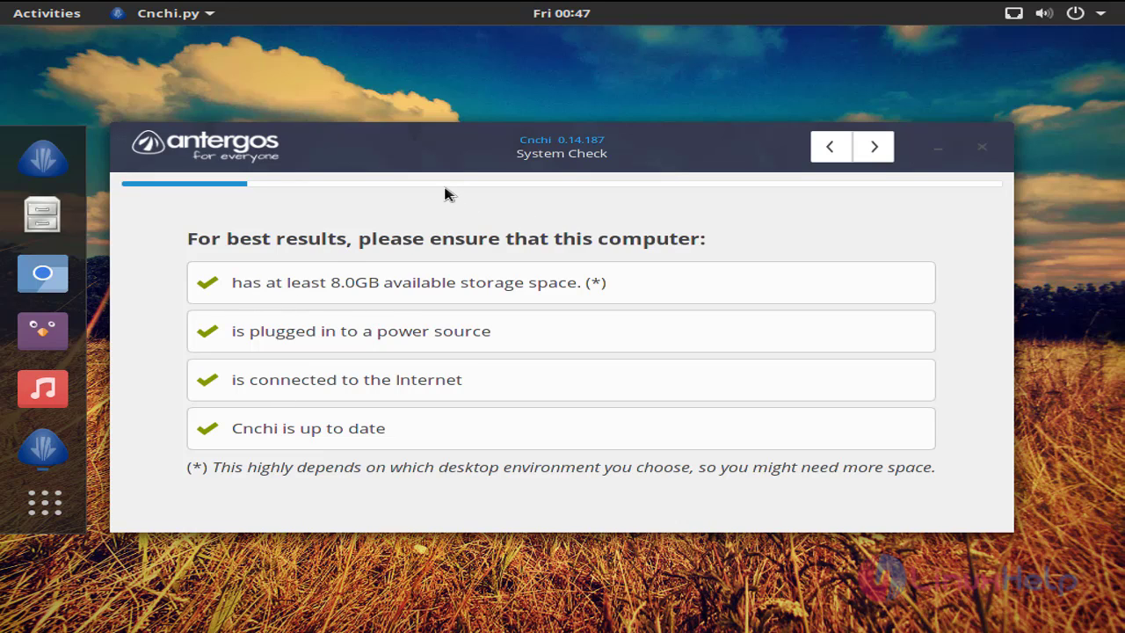
pyautogui.click(874, 150)
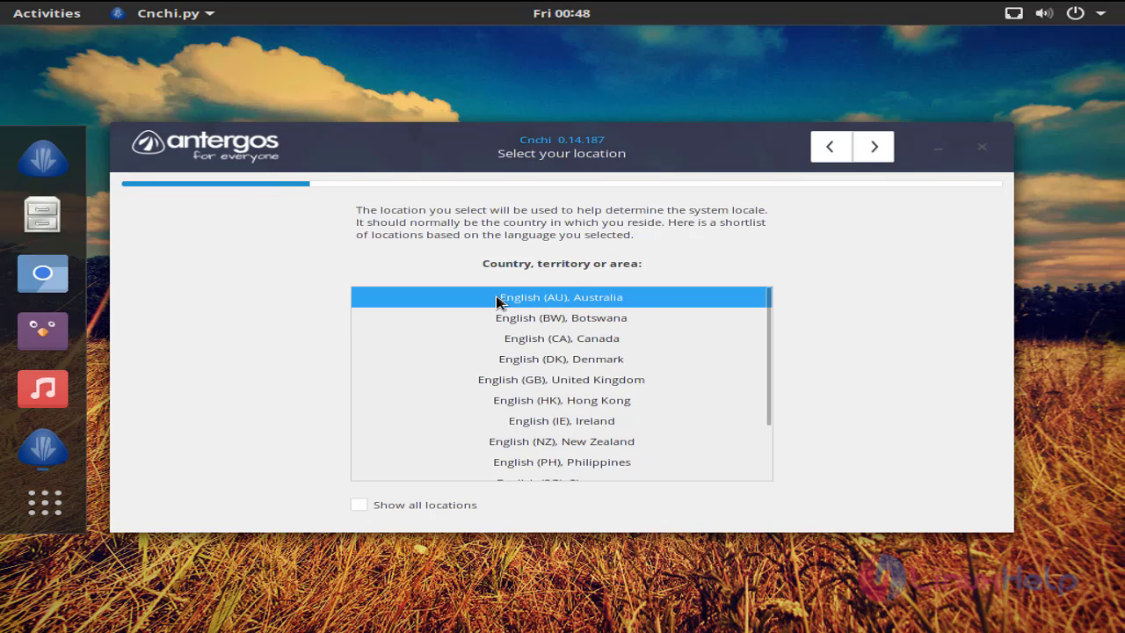
pyautogui.click(875, 150)
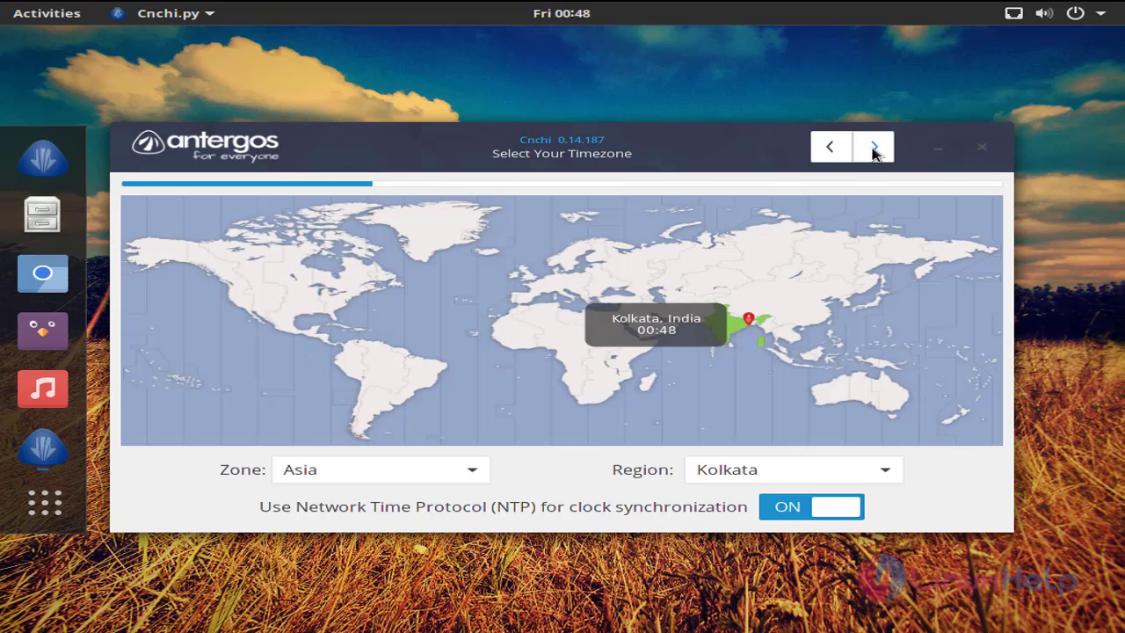
# - Set the time zone to Asia/Kolkata on the map and continue
pyautogui.click(753, 323)
pyautogui.click(743, 329)
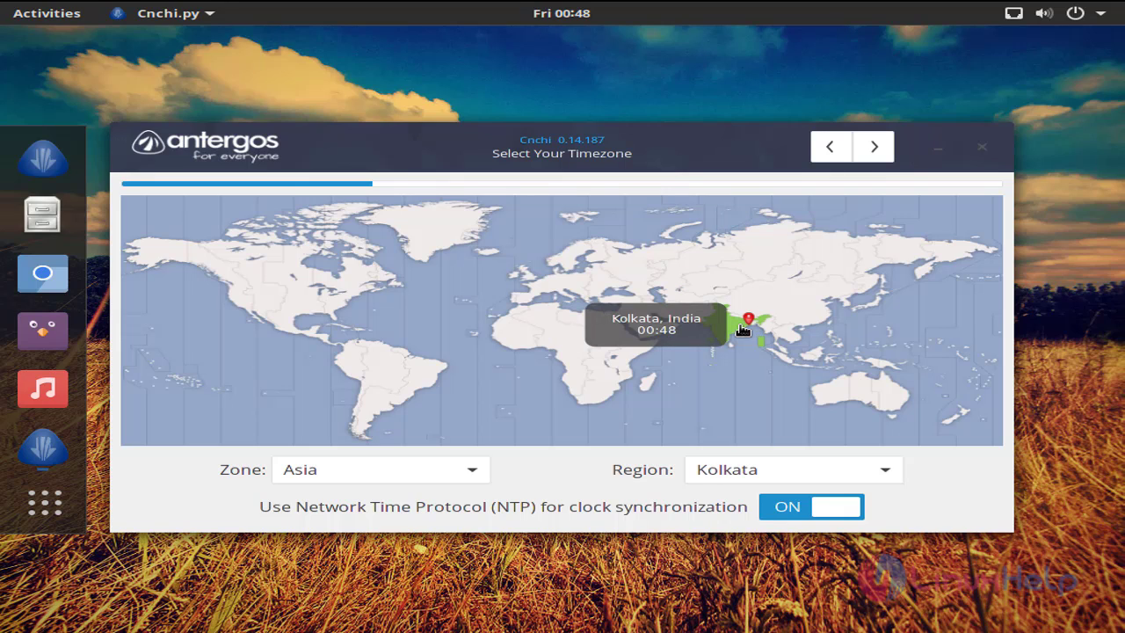
pyautogui.click(874, 152)
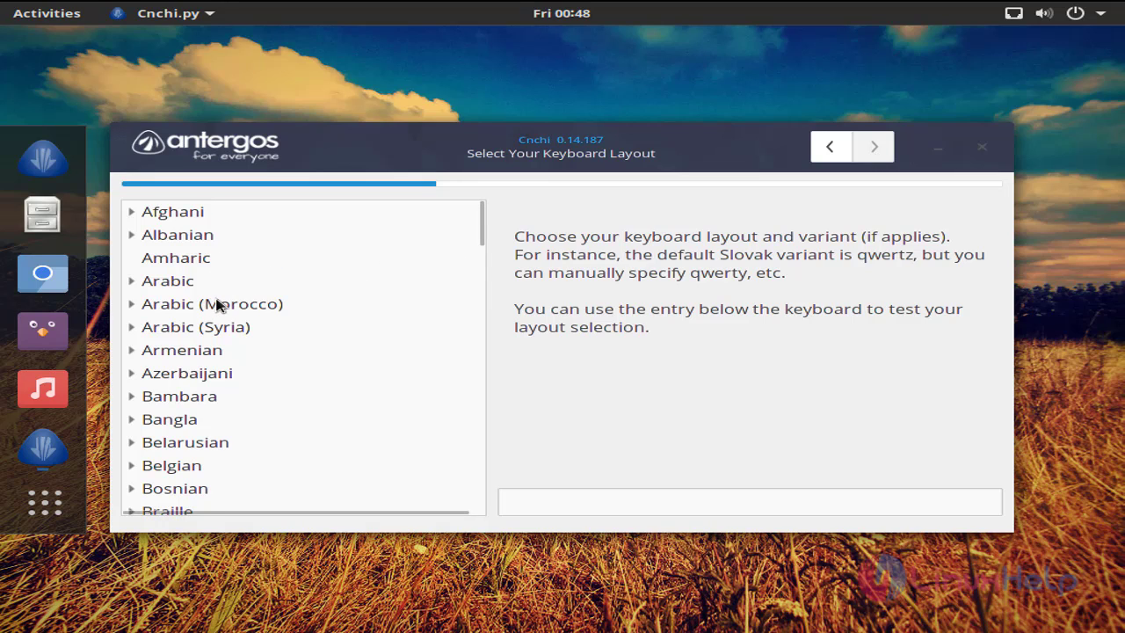
# - Select the English (US) keyboard layout from the list and continue
pyautogui.scroll(-6, 218, 303)
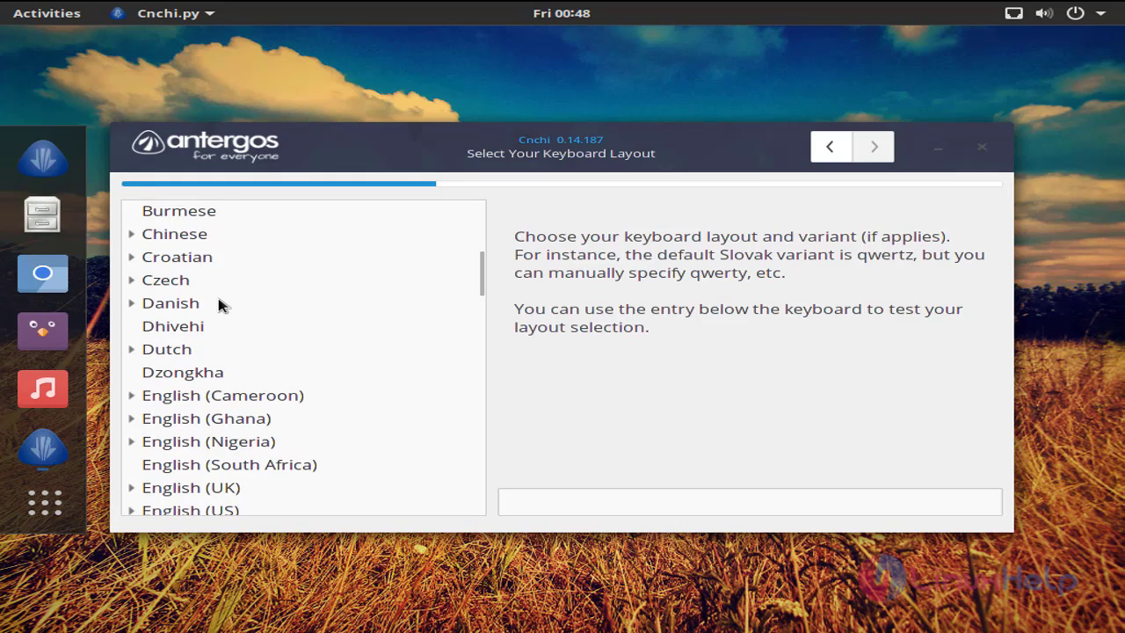
pyautogui.scroll(-1, 218, 303)
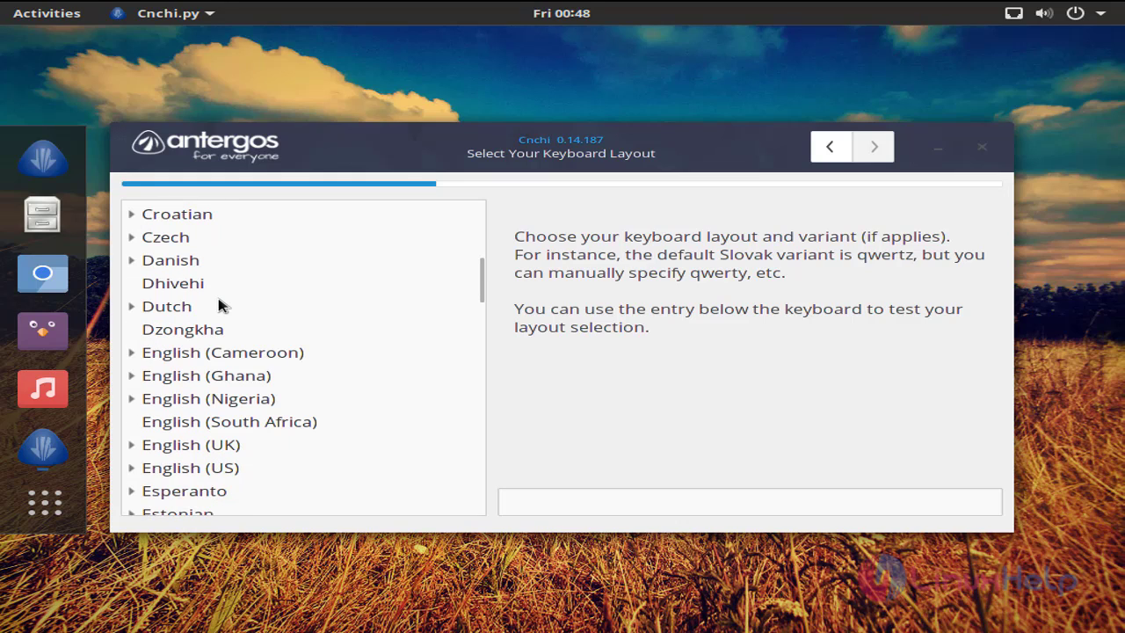
pyautogui.click(199, 470)
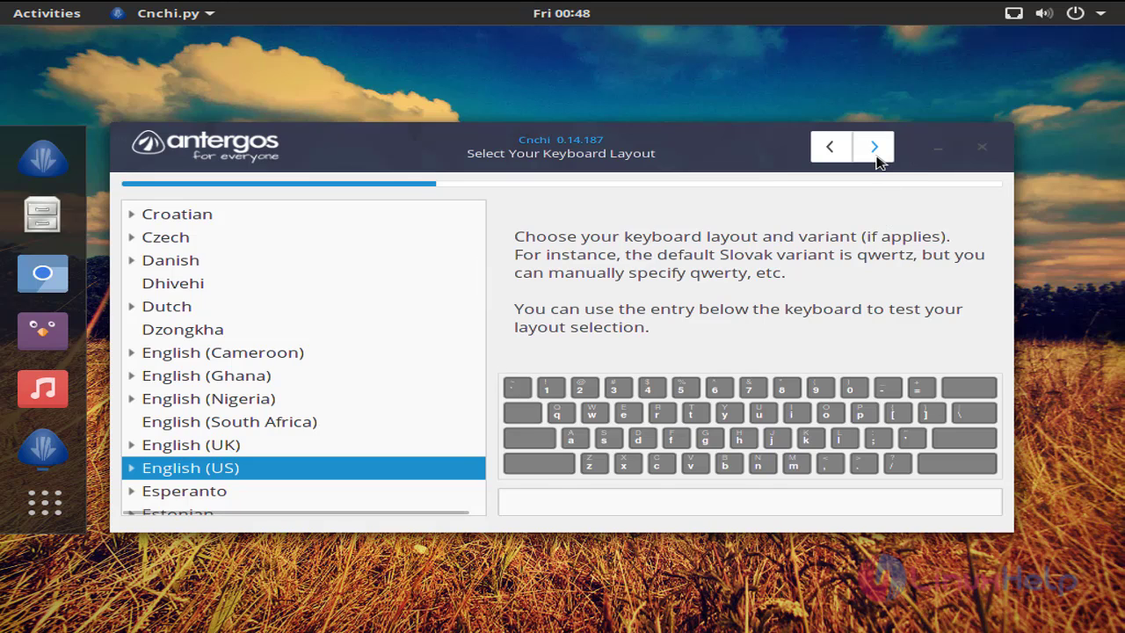
pyautogui.click(874, 148)
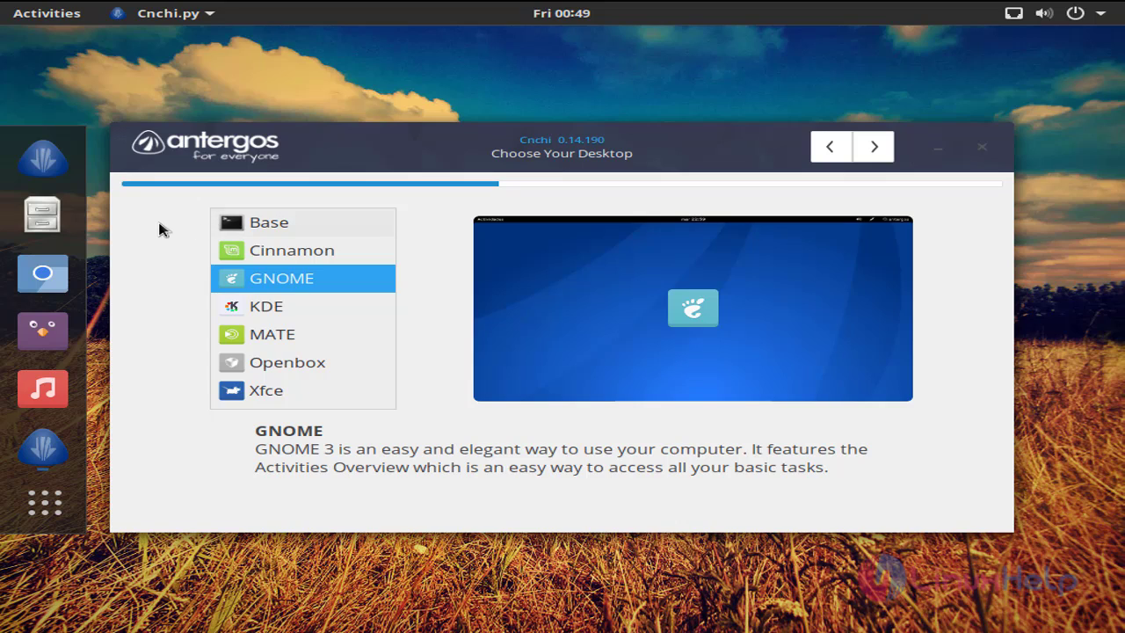
# - Choose Cinnamon, turn off its Chromium and Printing Support features, and continue
pyautogui.click(295, 255)
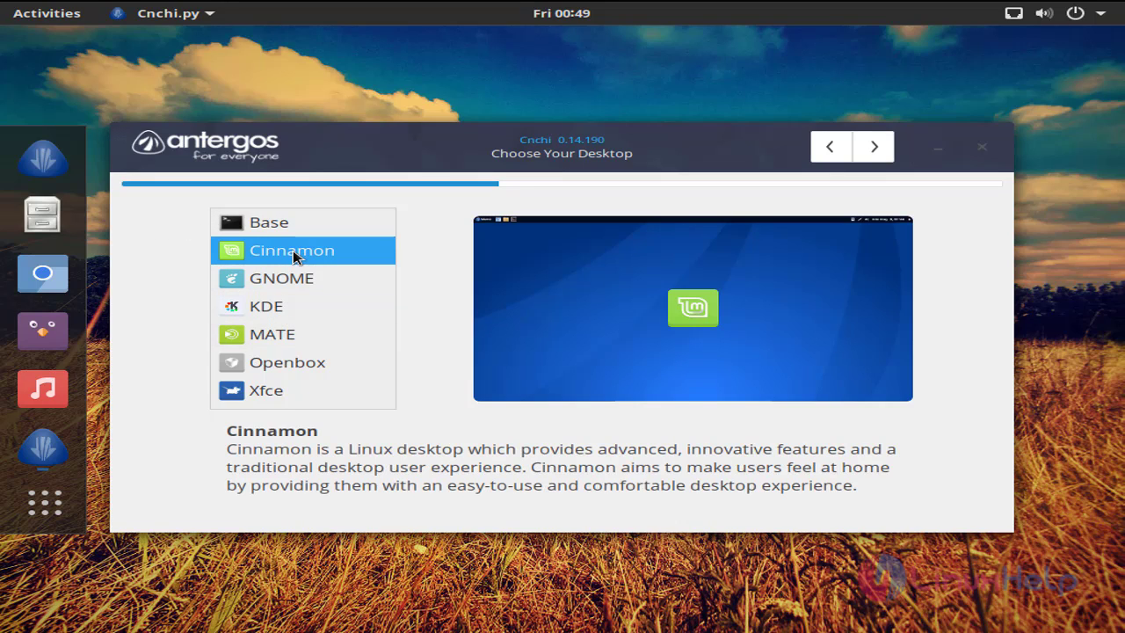
pyautogui.click(875, 148)
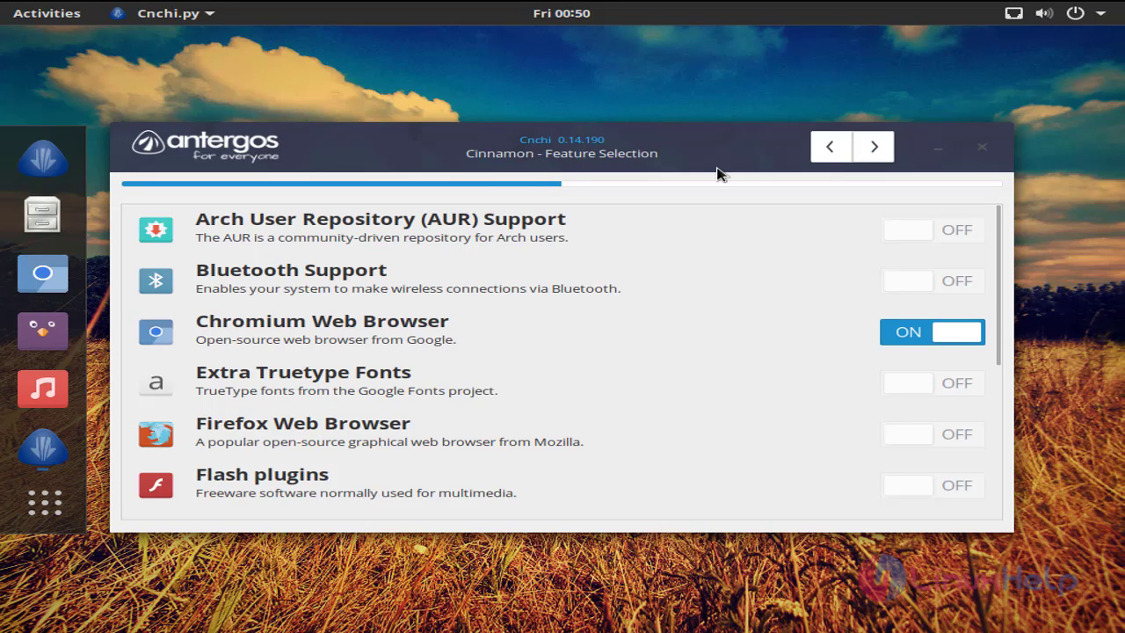
pyautogui.click(911, 340)
pyautogui.scroll(-4, 701, 302)
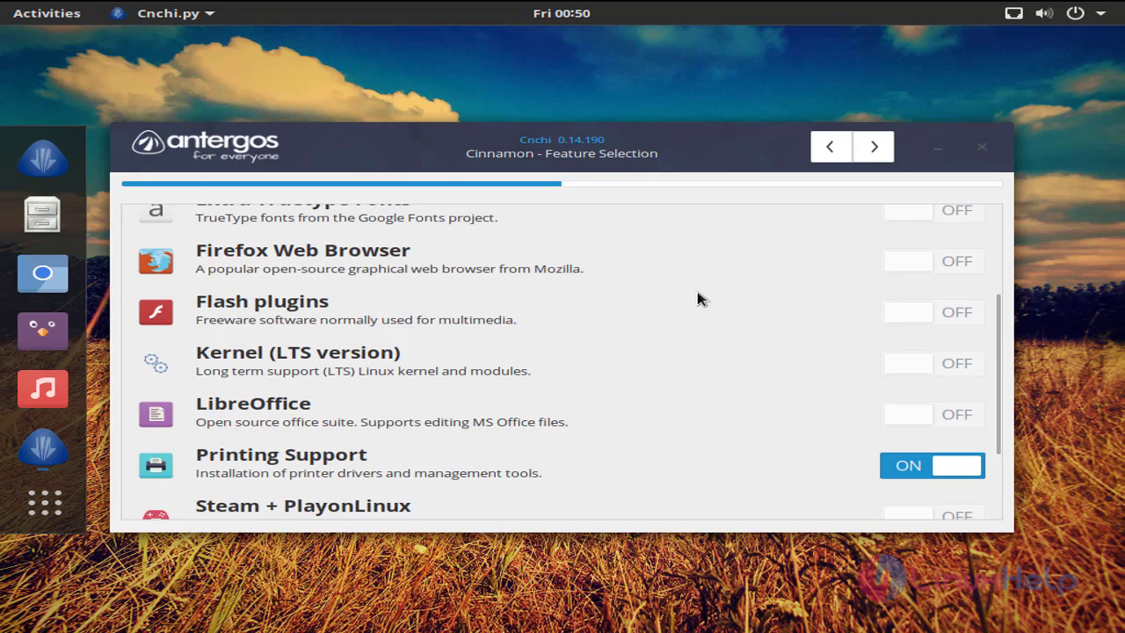
pyautogui.scroll(-2, 701, 299)
pyautogui.click(909, 382)
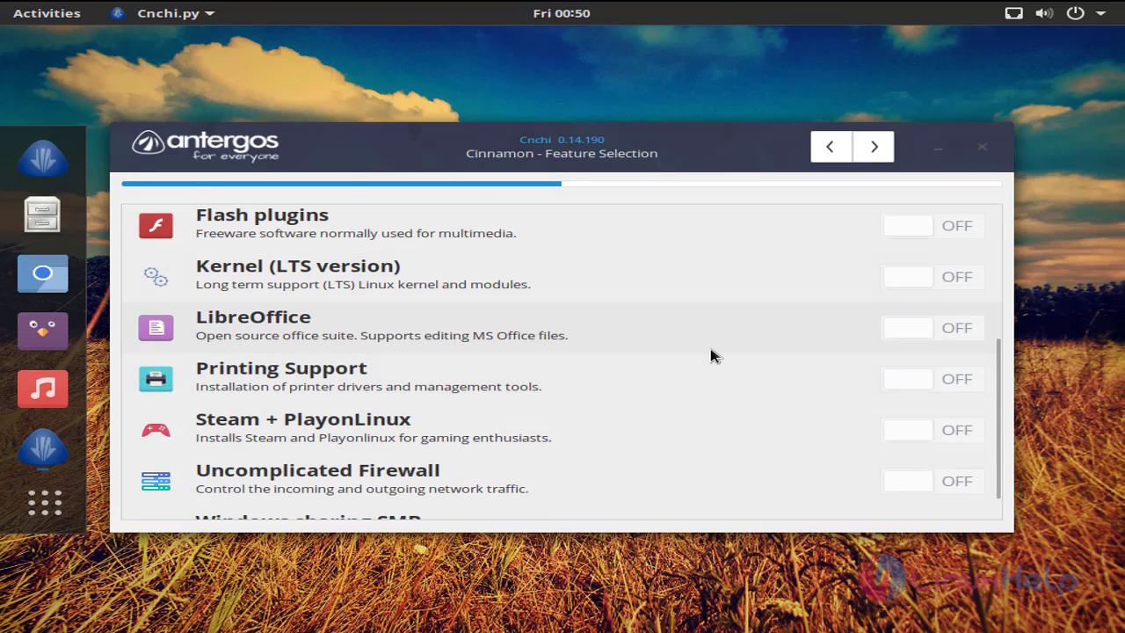
pyautogui.scroll(-1, 714, 354)
pyautogui.scroll(4, 653, 393)
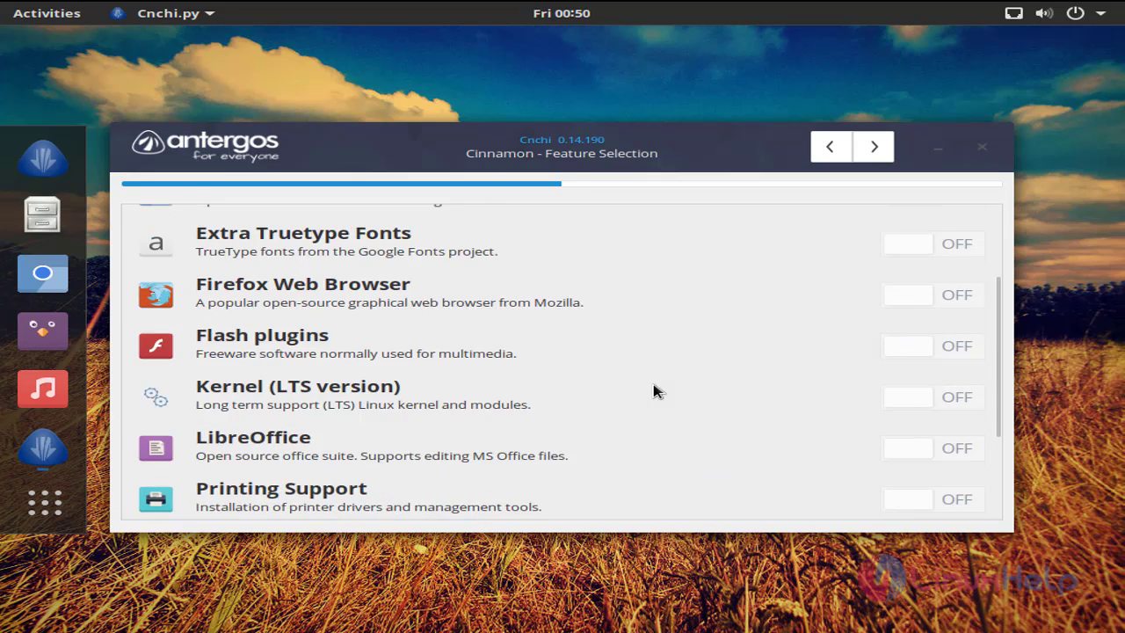
pyautogui.scroll(3, 653, 392)
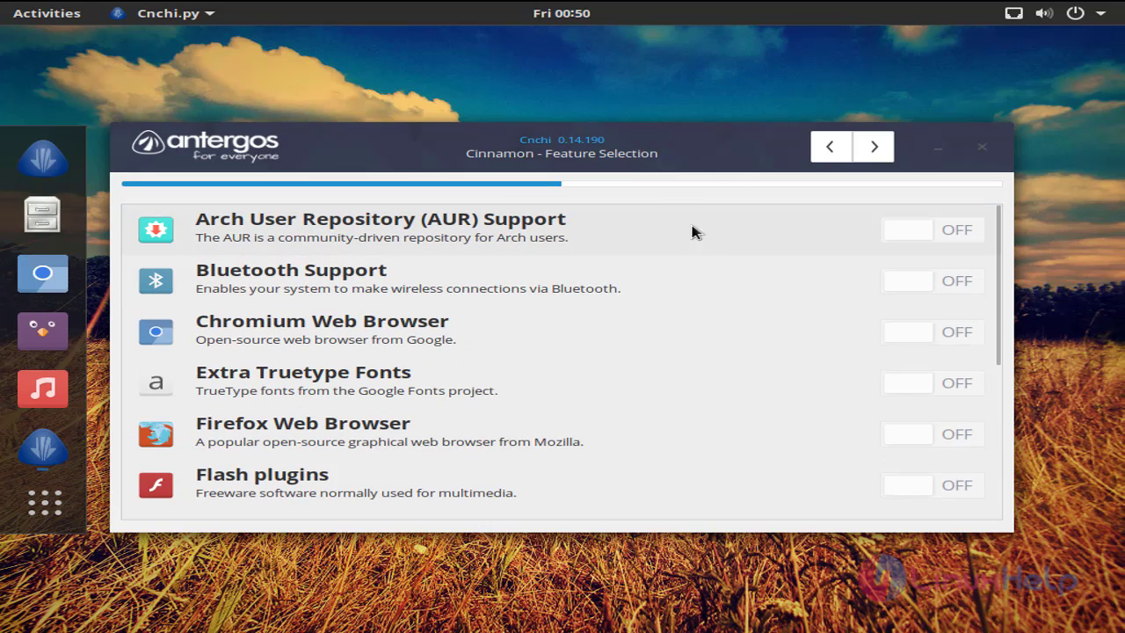
pyautogui.click(875, 148)
# - Choose manual installation location and select the /dev/sda disk
pyautogui.click(370, 438)
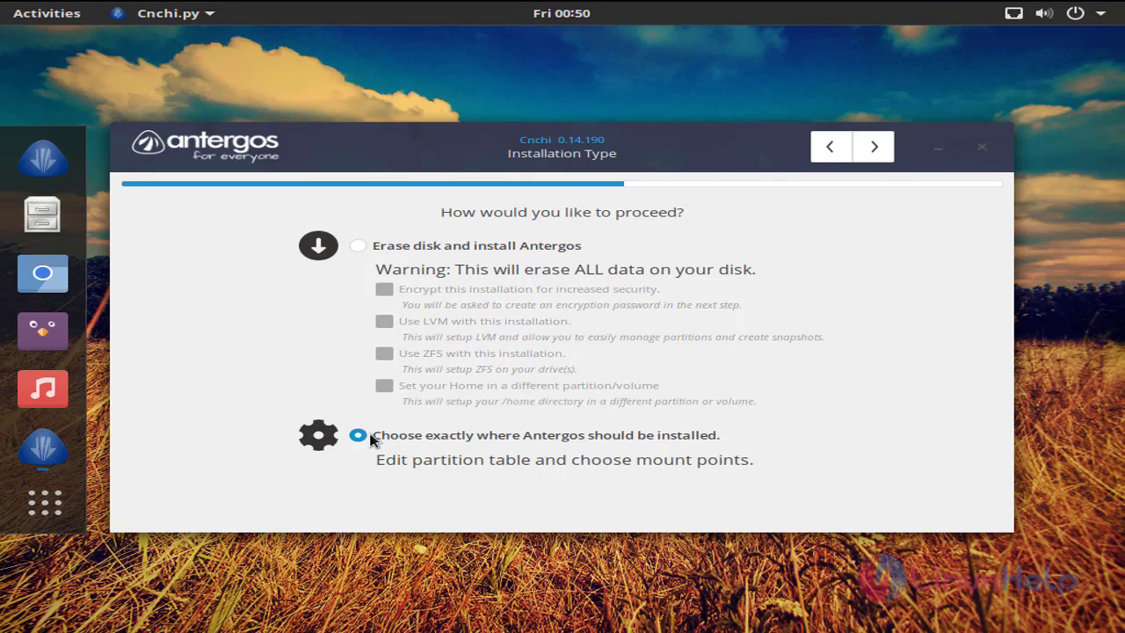
pyautogui.click(875, 148)
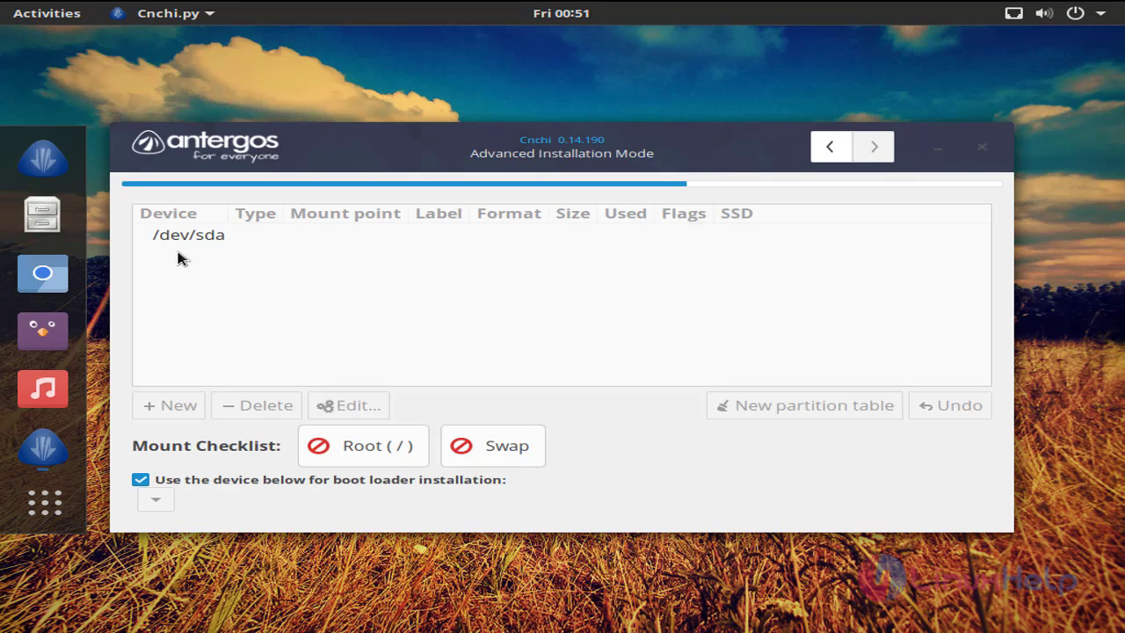
pyautogui.click(182, 243)
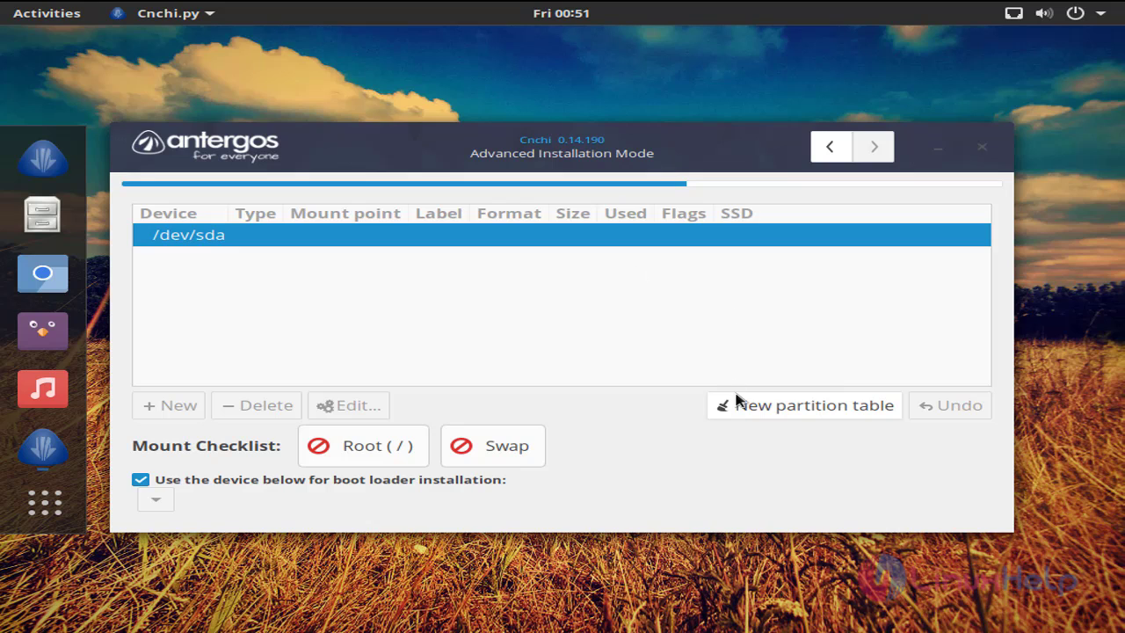
# - Create a new GPT partition table on /dev/sda and dismiss the BIOS boot warning
pyautogui.click(764, 416)
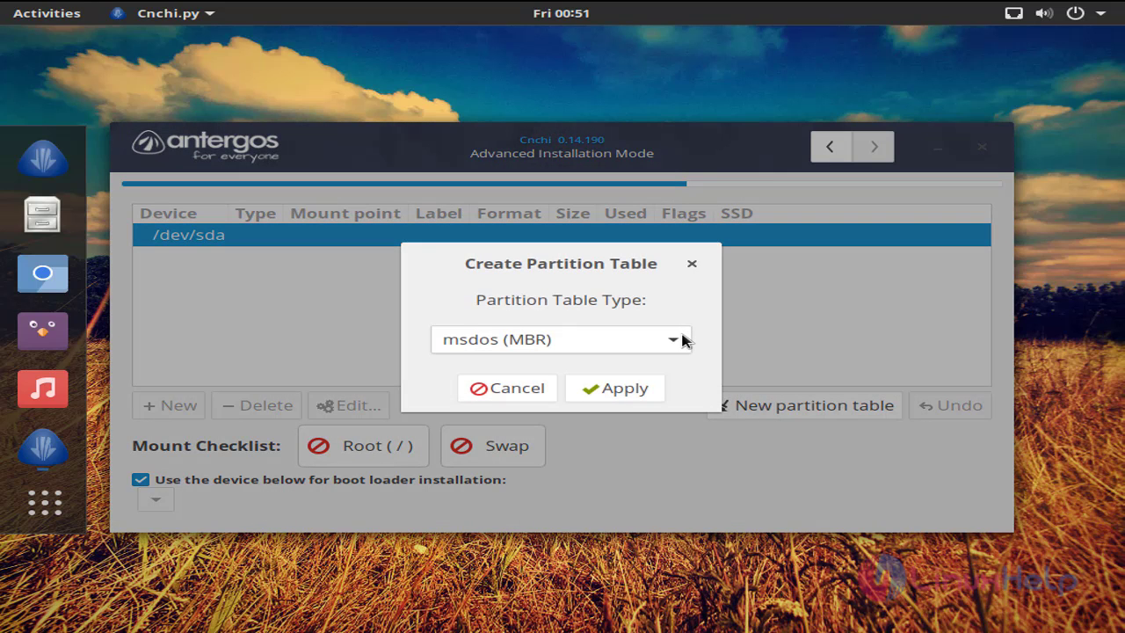
pyautogui.click(683, 341)
pyautogui.click(608, 373)
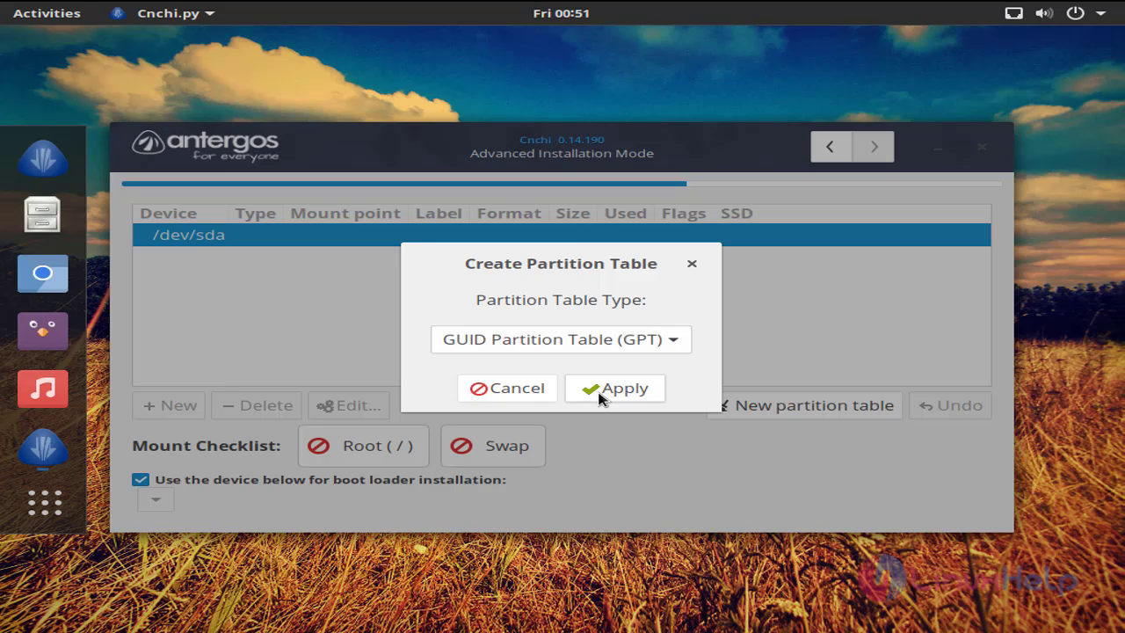
pyautogui.click(604, 390)
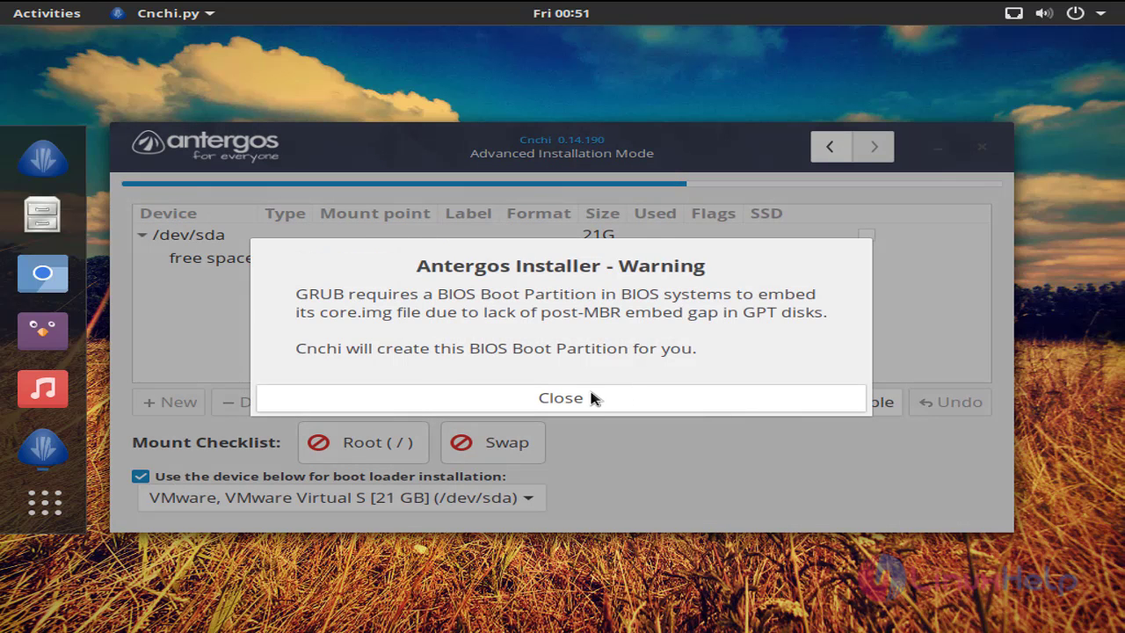
pyautogui.click(585, 399)
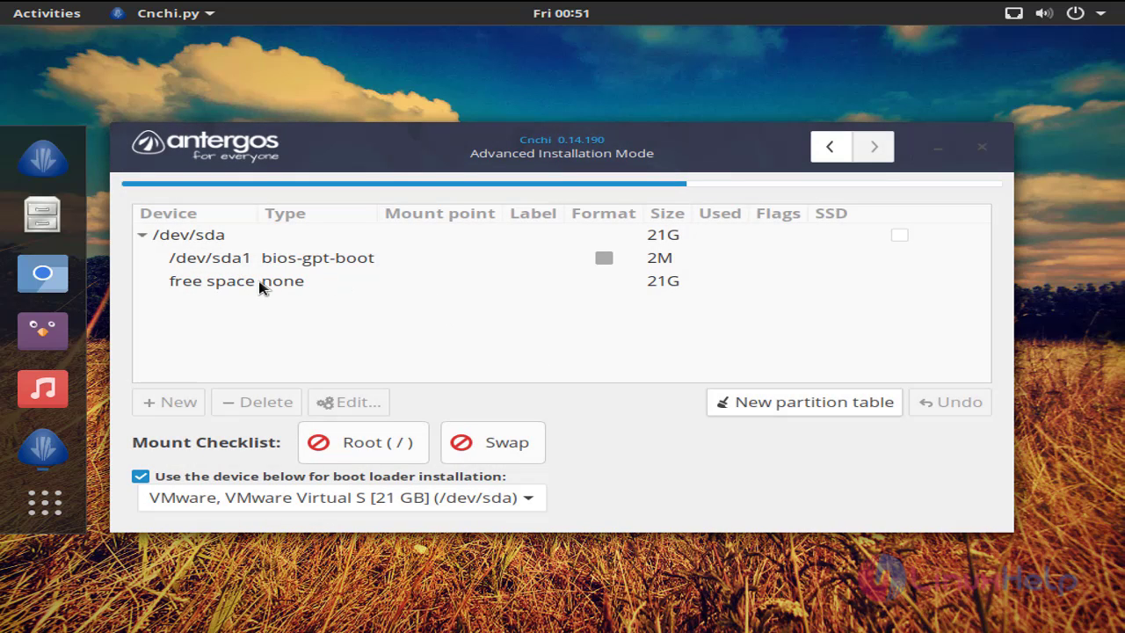
# - Create a 500 MB ext4 partition in the free space mounted at /boot
pyautogui.click(260, 286)
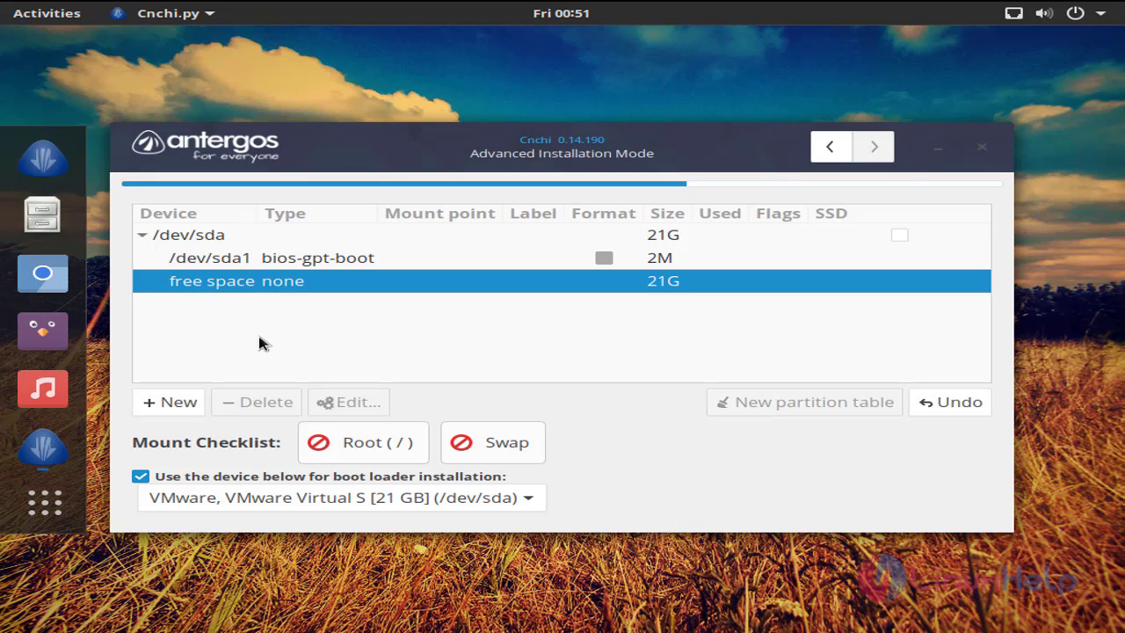
pyautogui.click(175, 404)
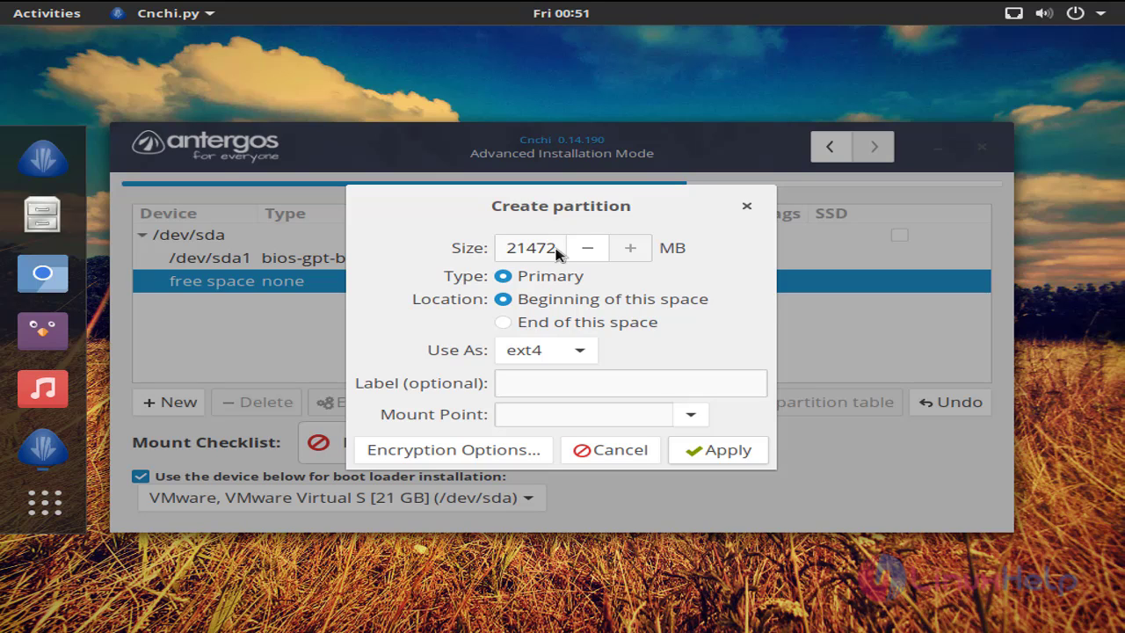
pyautogui.click(551, 248)
pyautogui.press('BackSpace')
pyautogui.press('BackSpace')
pyautogui.press('BackSpace')
pyautogui.press('BackSpace')
pyautogui.press('BackSpace')
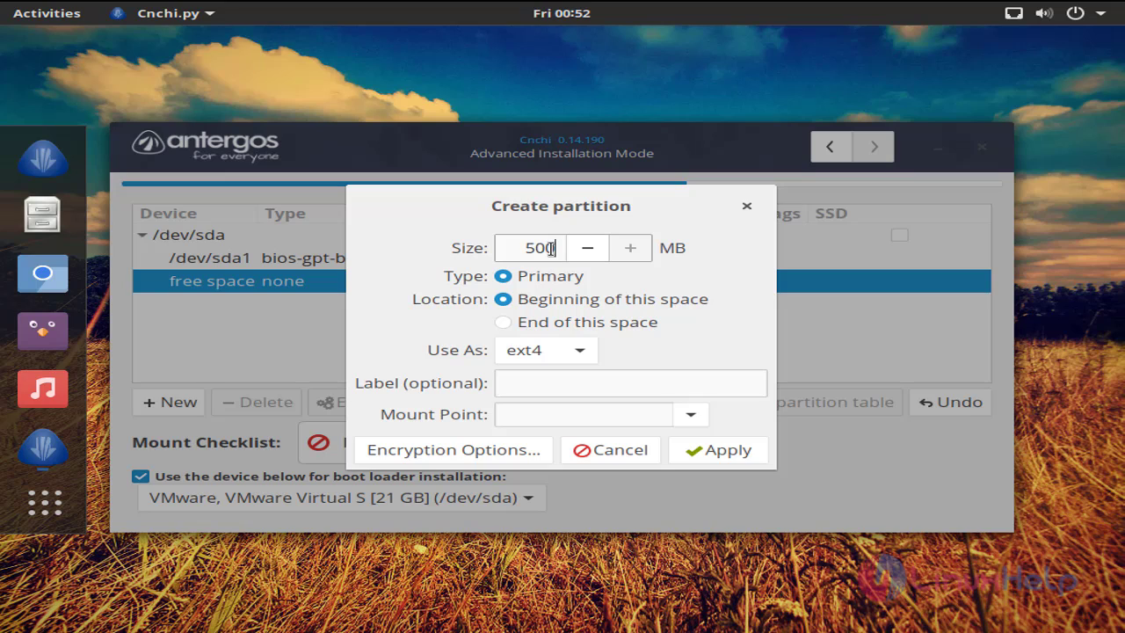
pyautogui.click(691, 415)
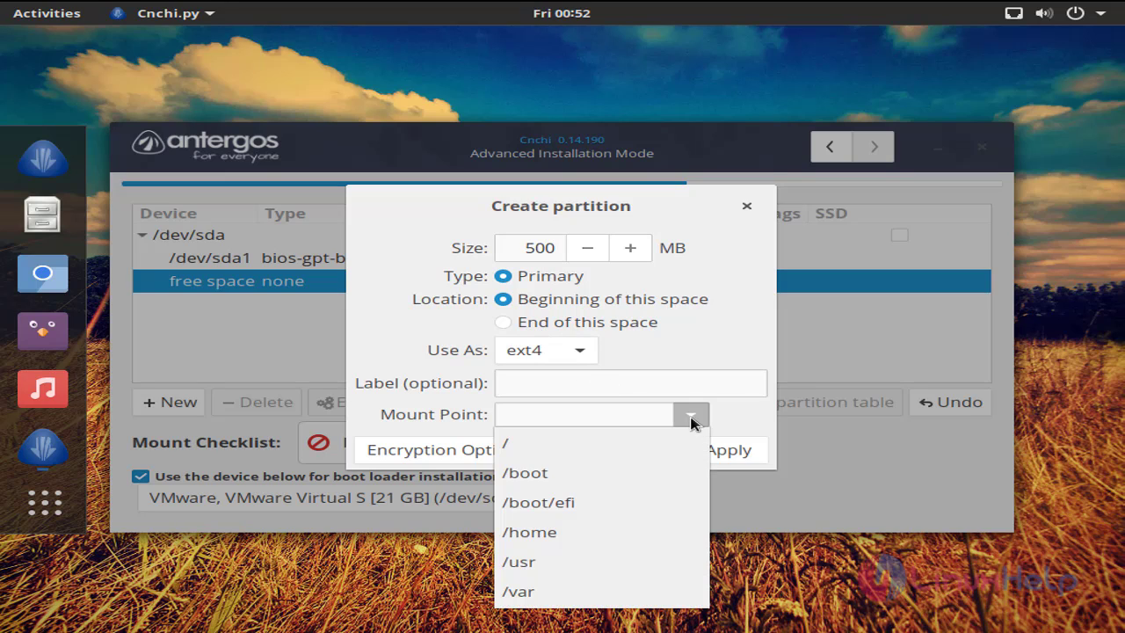
pyautogui.click(578, 471)
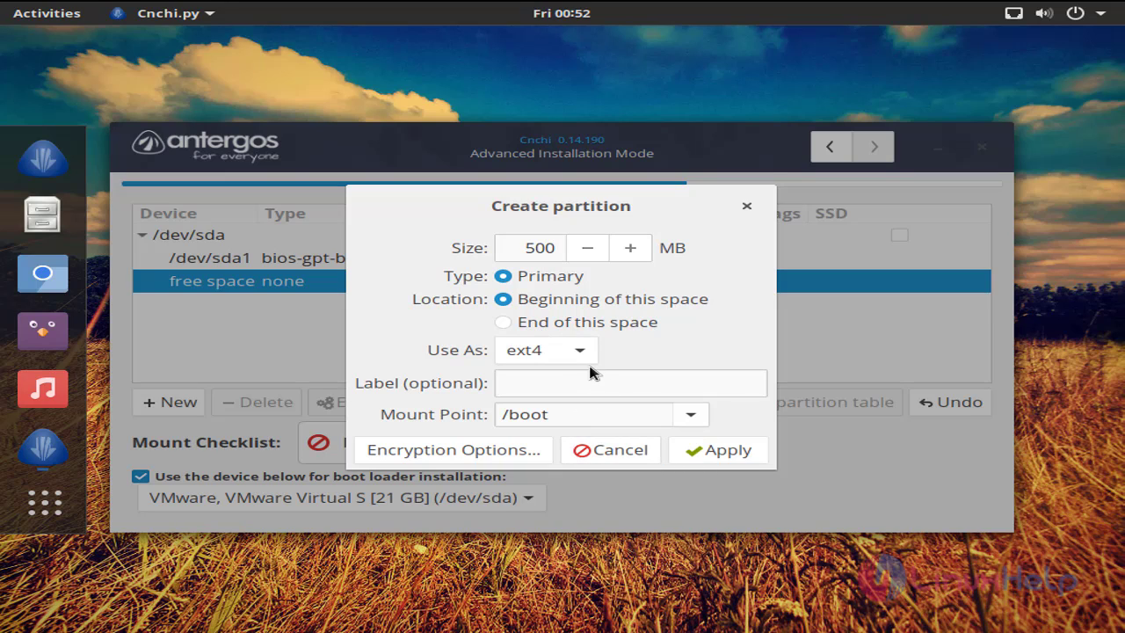
pyautogui.click(714, 452)
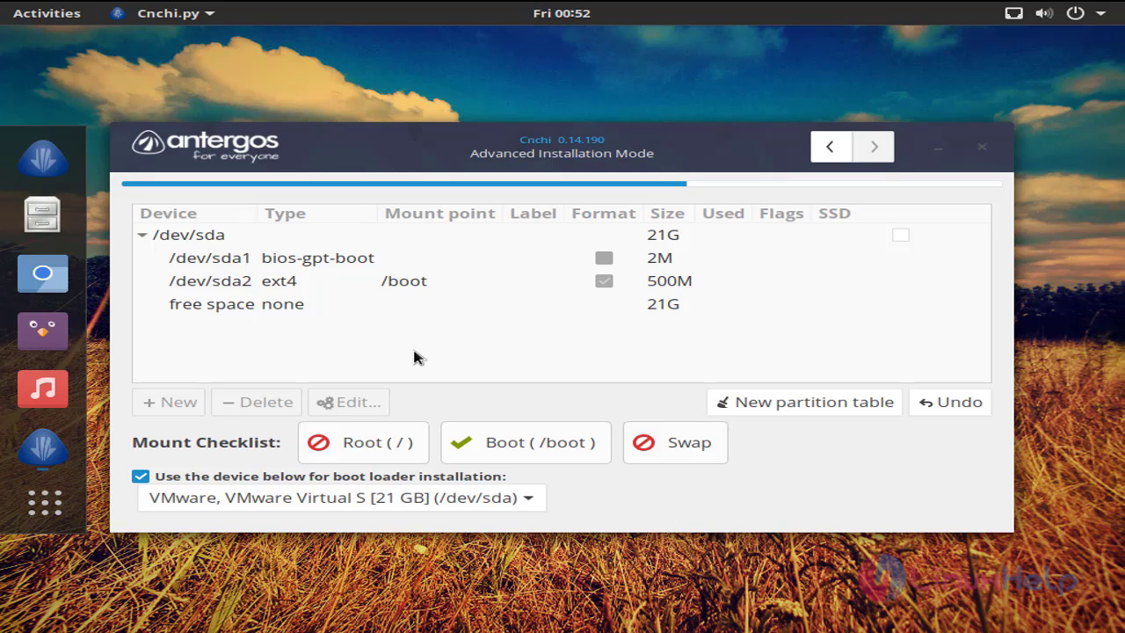
# - Add a 2048 MB swap partition in the free space, then reselect the remaining free space
pyautogui.click(213, 310)
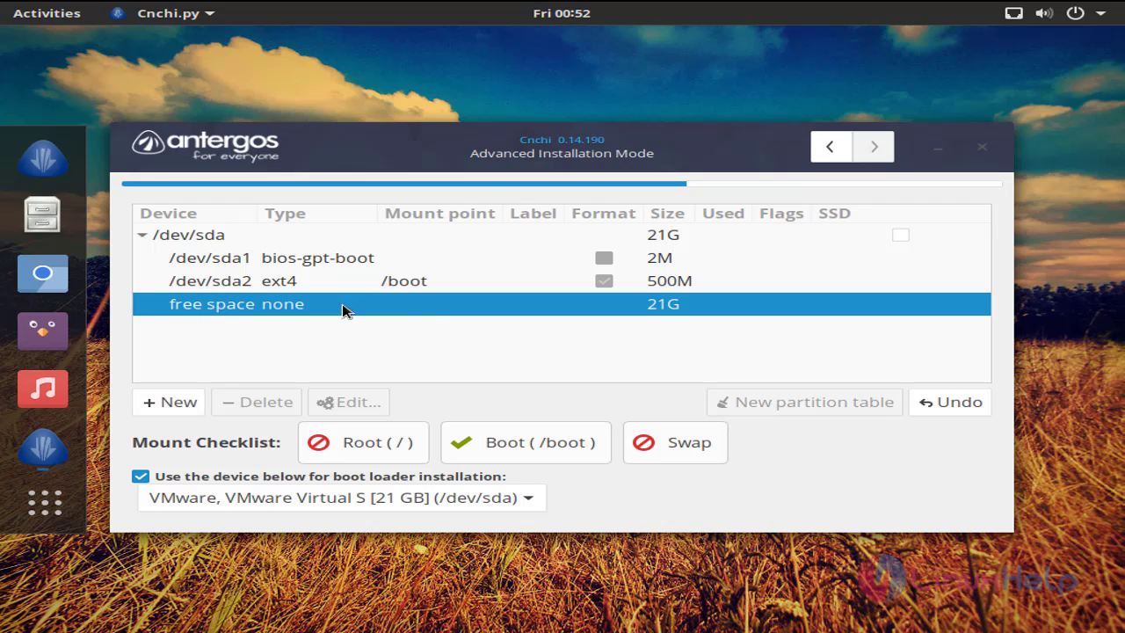
pyautogui.click(181, 402)
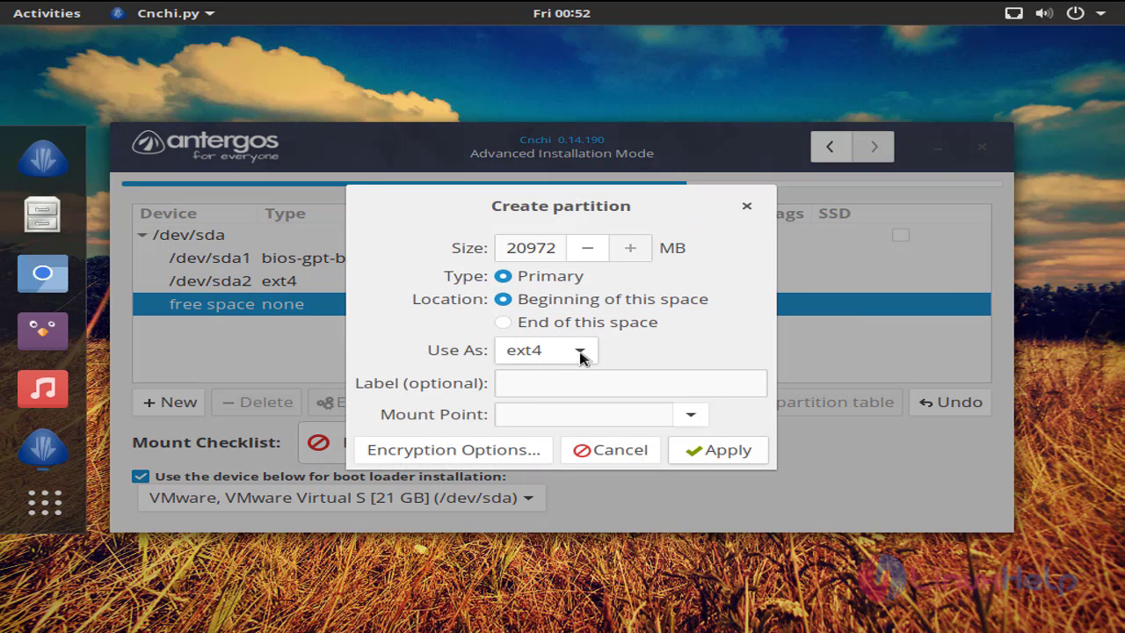
pyautogui.click(581, 354)
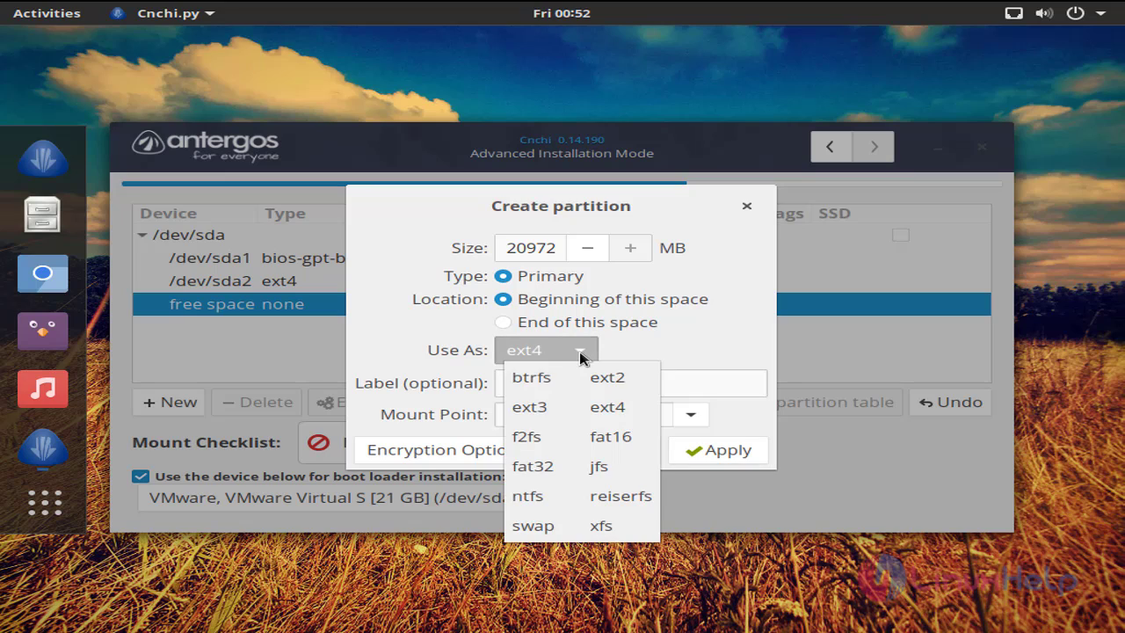
pyautogui.click(567, 525)
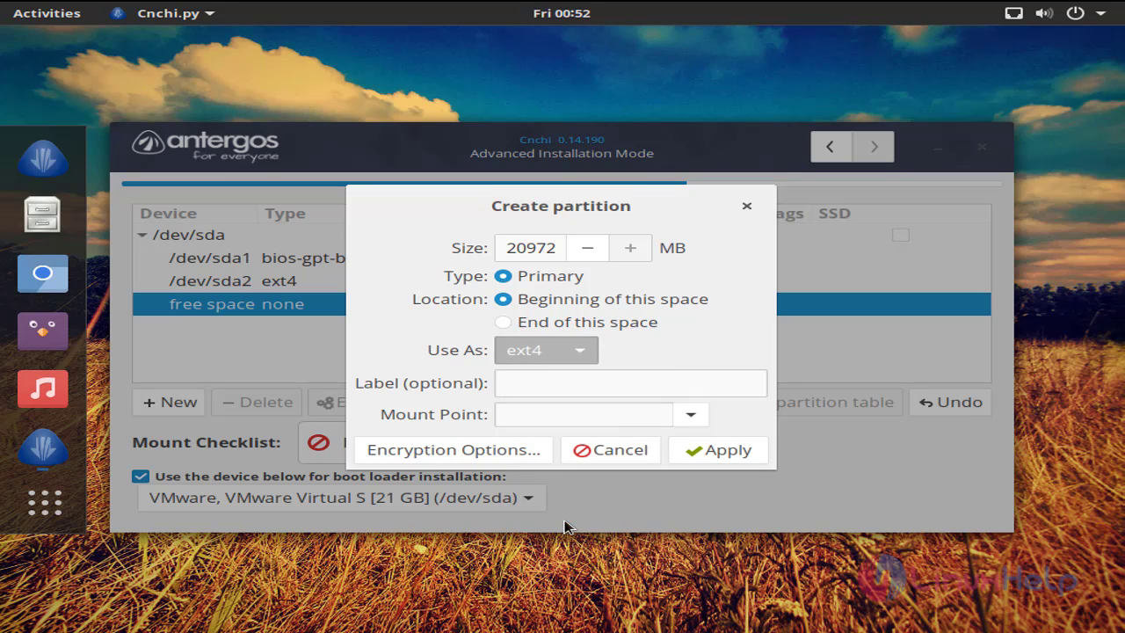
pyautogui.click(551, 264)
pyautogui.press('BackSpace')
pyautogui.press('BackSpace')
pyautogui.press('BackSpace')
pyautogui.press('BackSpace')
pyautogui.press('BackSpace')
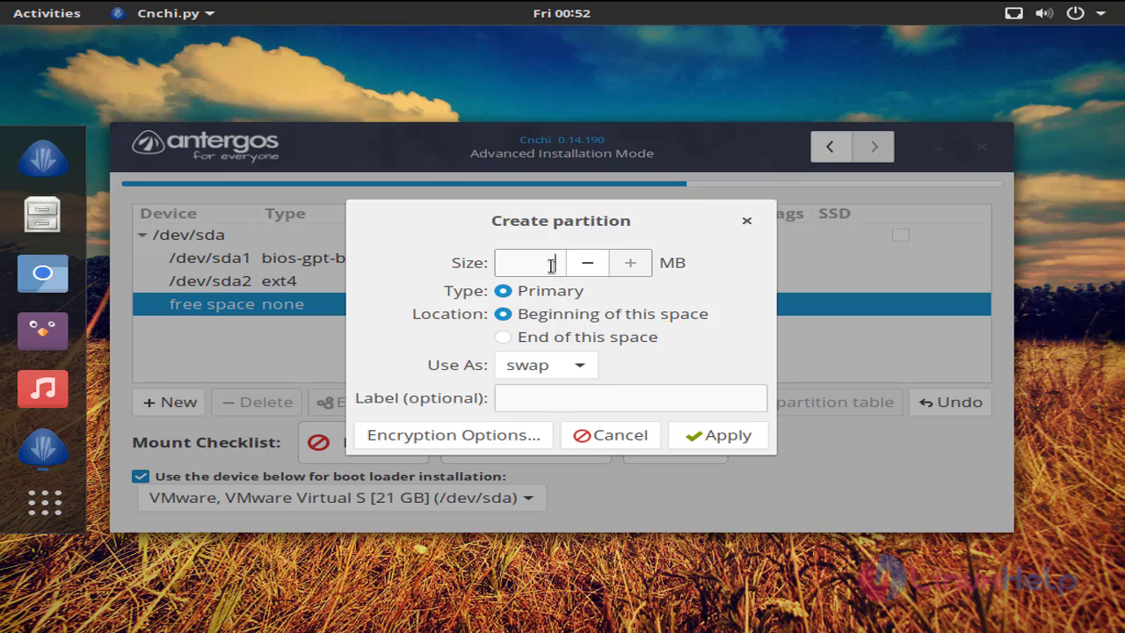
pyautogui.write('2048')
pyautogui.click(723, 442)
pyautogui.click(243, 333)
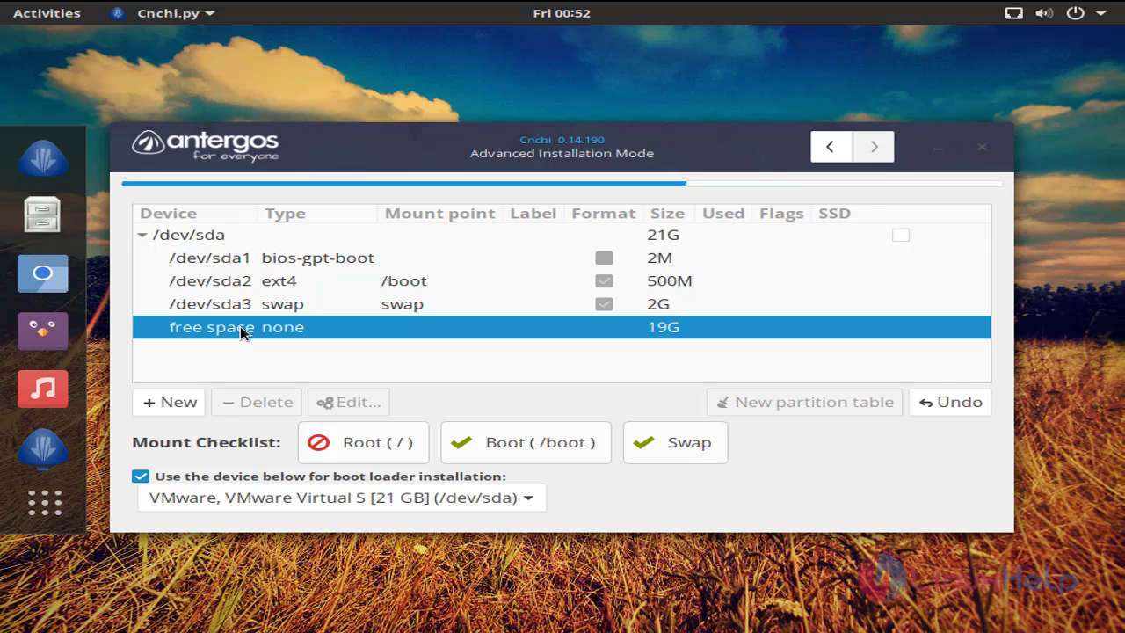
# - Create the 19G ext4 partition mounted at / from the remaining space
pyautogui.click(171, 403)
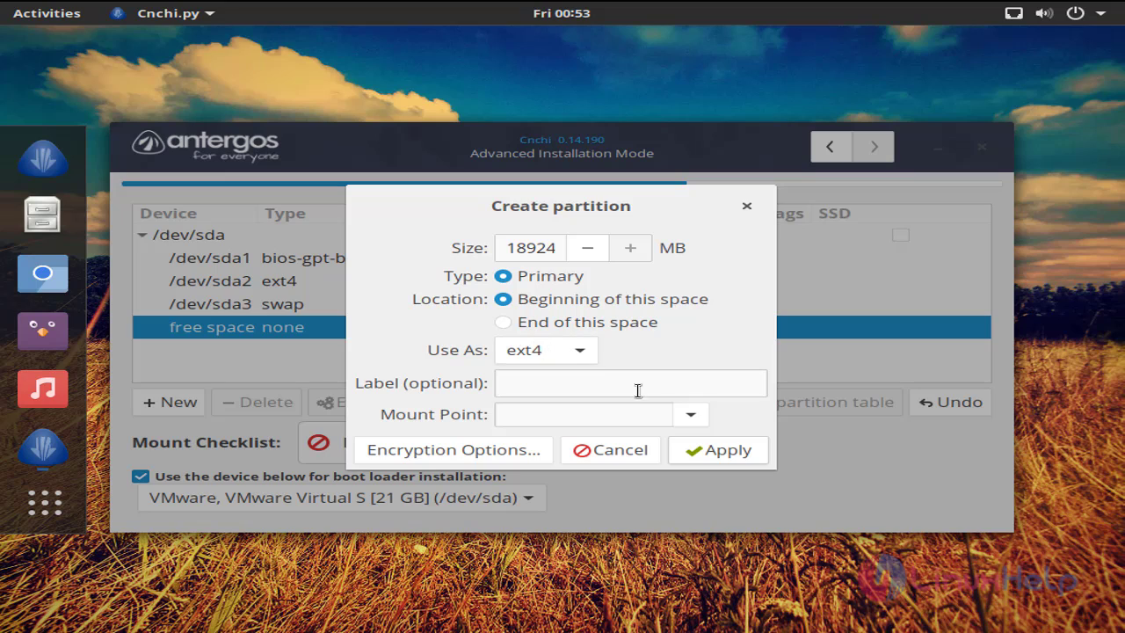
pyautogui.click(691, 416)
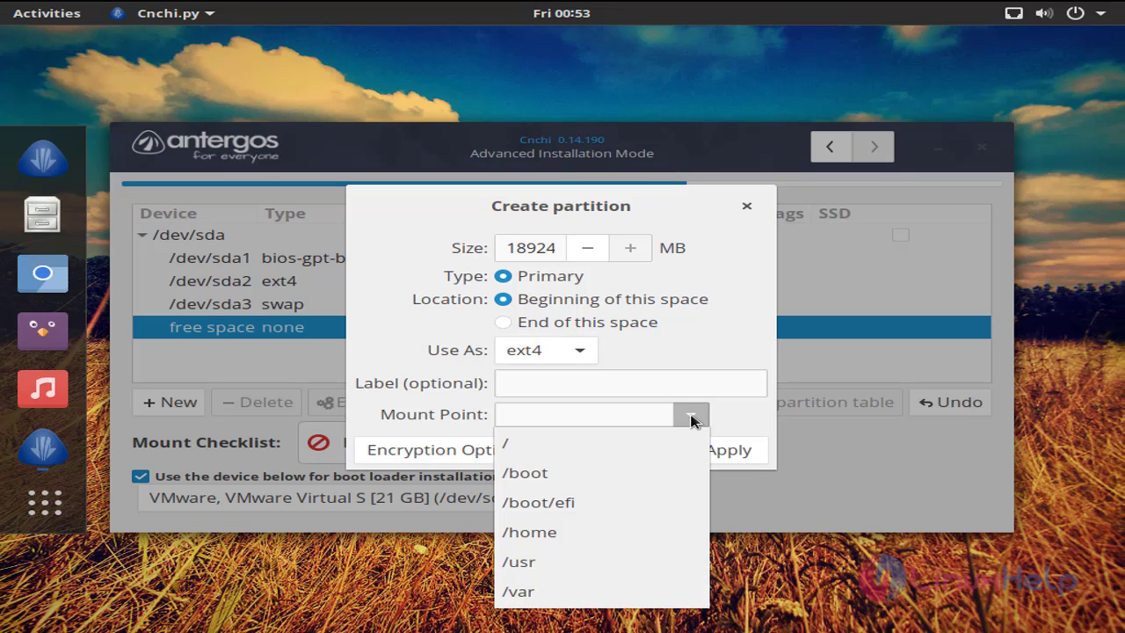
pyautogui.click(602, 450)
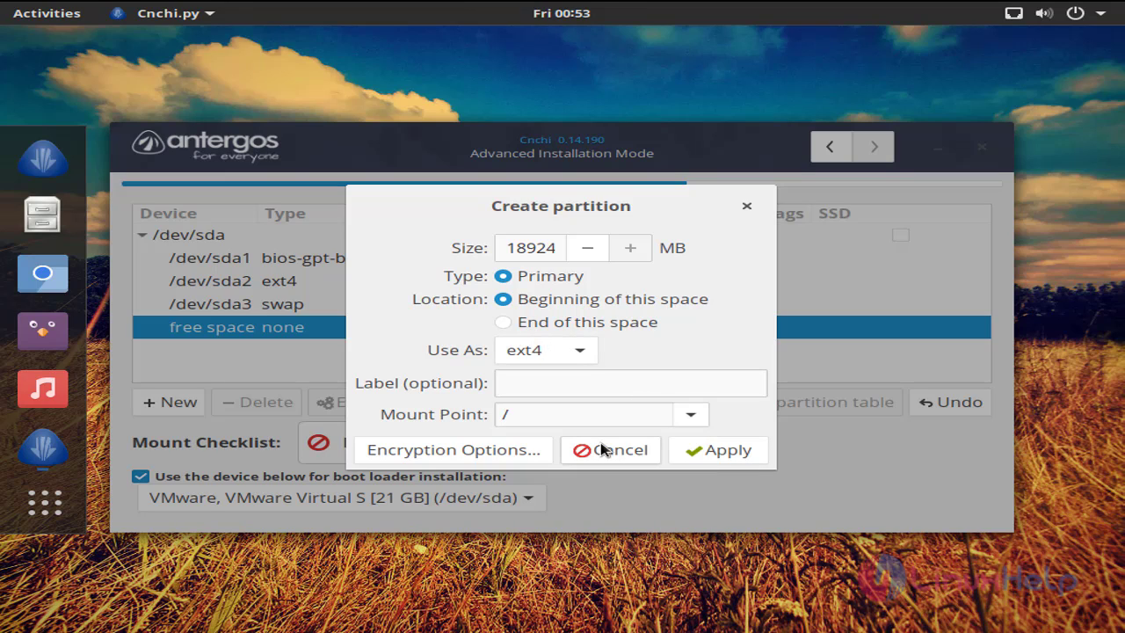
pyautogui.click(731, 450)
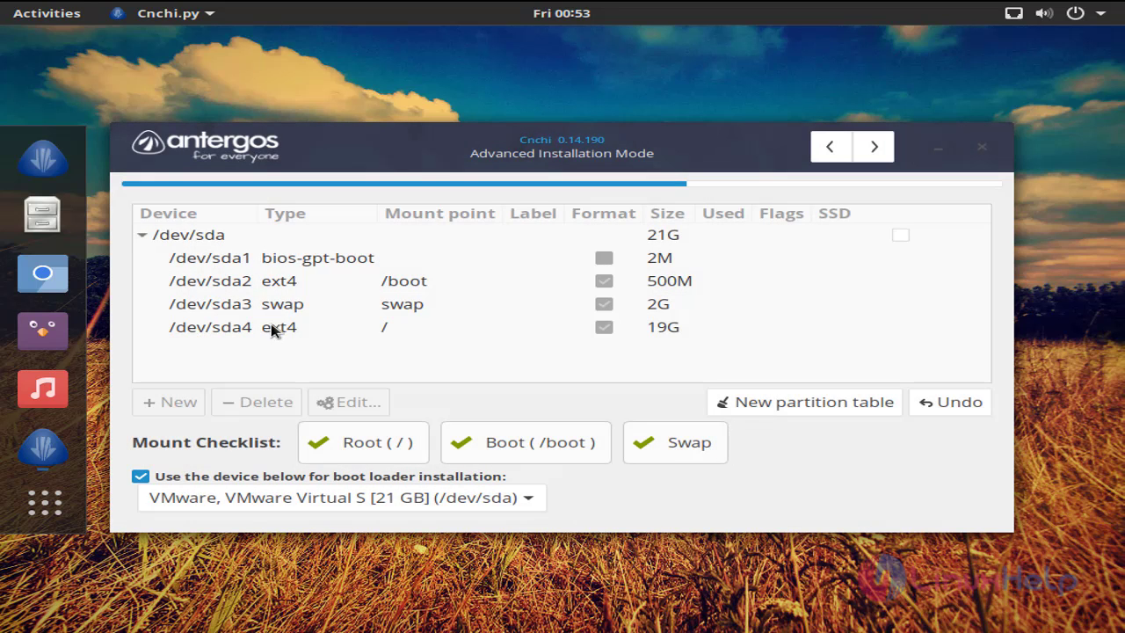
# - Review the /dev/sda2 boot, /dev/sda3 swap and /dev/sda4 root partition rows
pyautogui.click(251, 281)
pyautogui.click(301, 313)
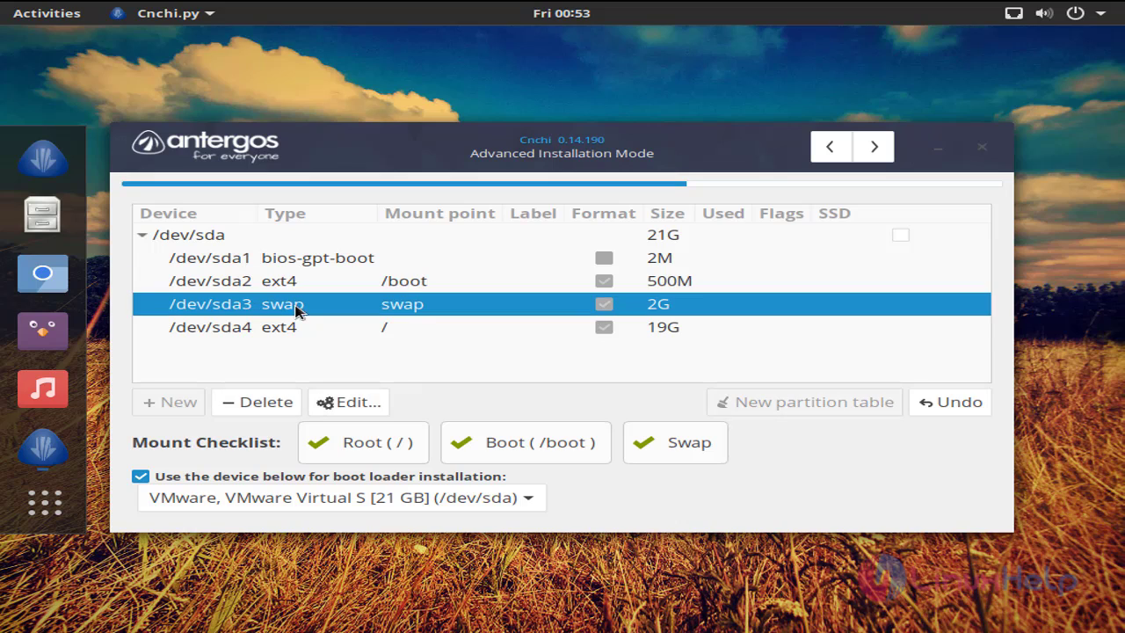
pyautogui.click(314, 327)
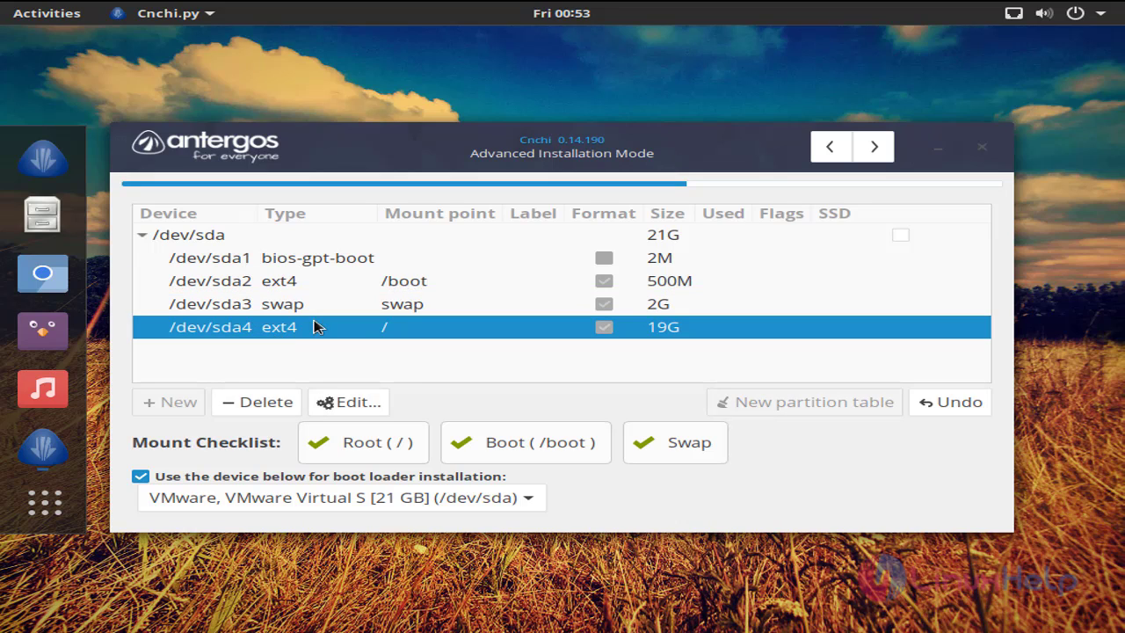
pyautogui.click(387, 305)
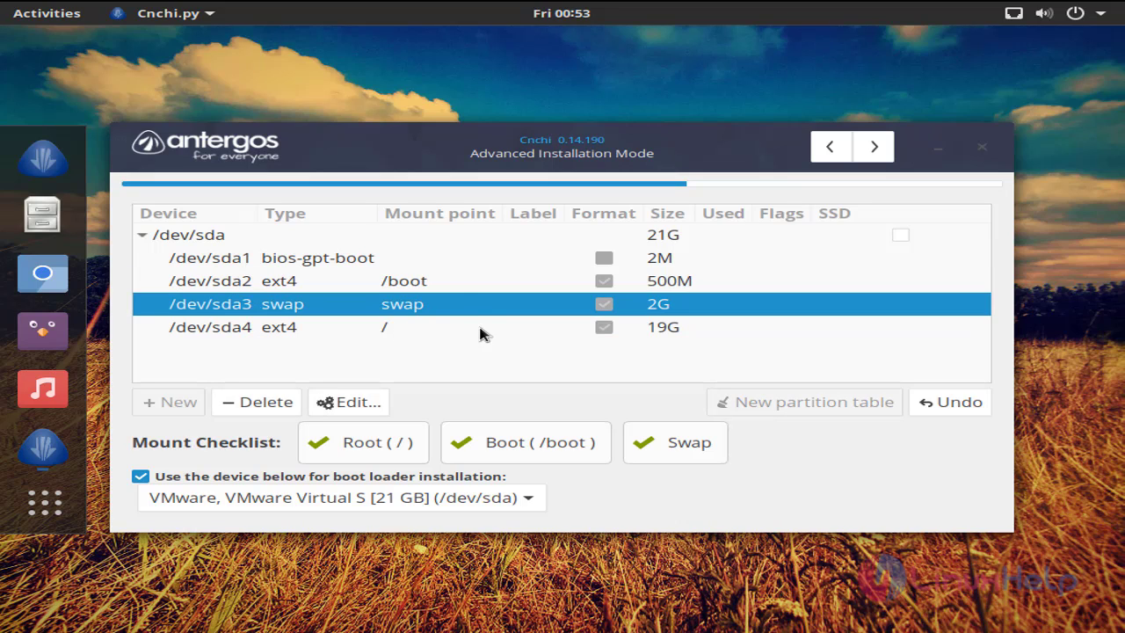
pyautogui.click(651, 283)
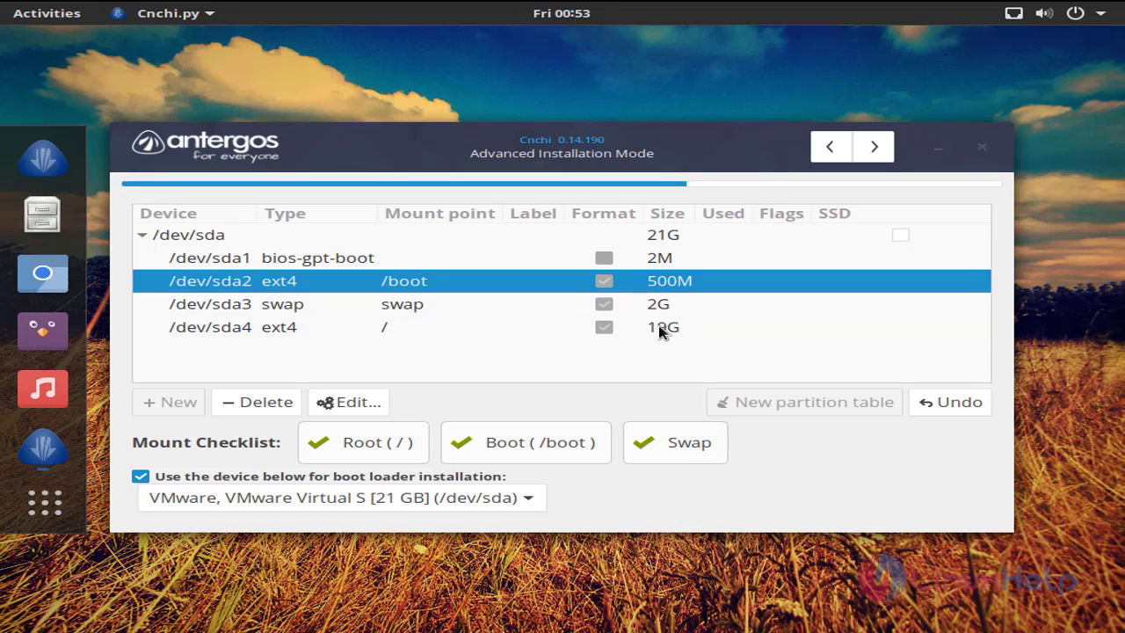
pyautogui.click(664, 328)
pyautogui.click(663, 306)
pyautogui.click(664, 285)
# - Go past the Installation Summary to bring up the final installation confirmation
pyautogui.click(875, 148)
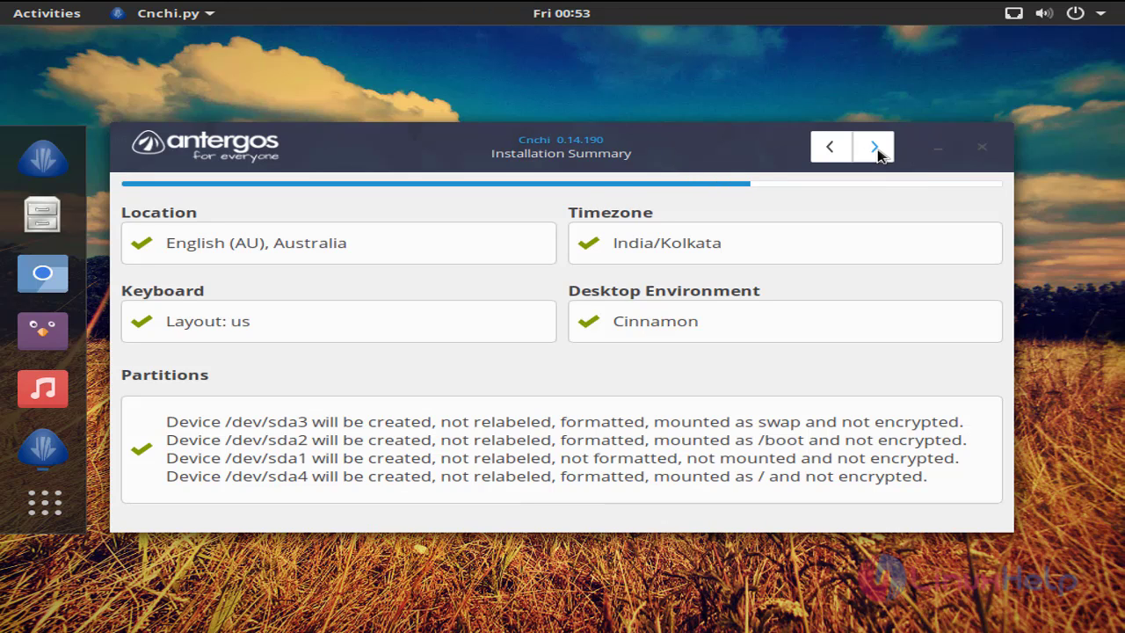
pyautogui.click(876, 148)
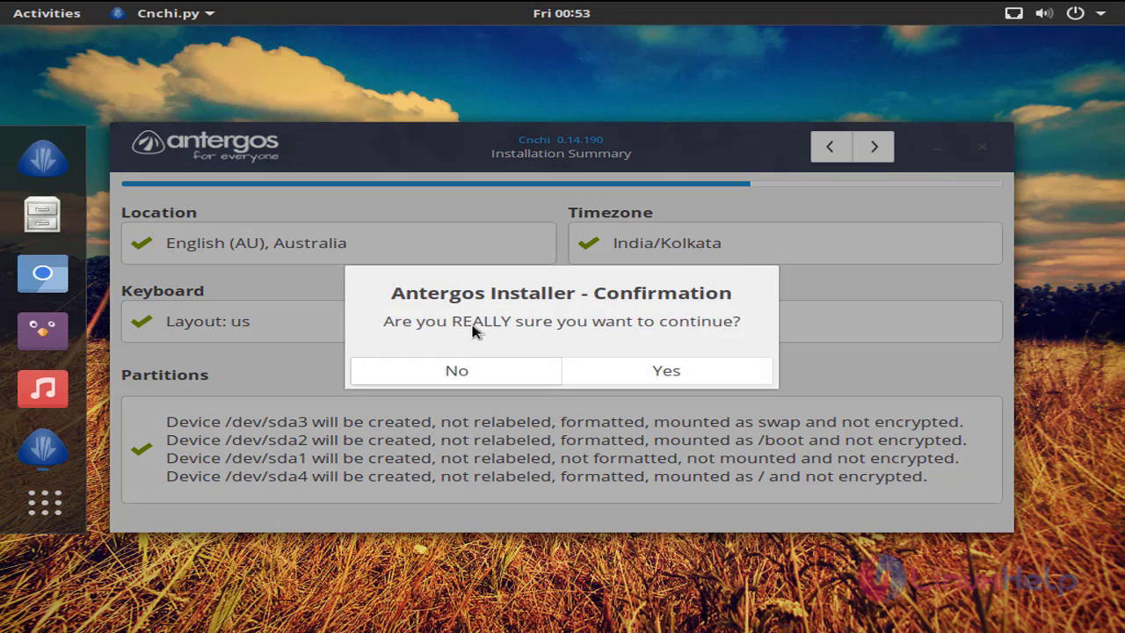
# - Confirm the installation, then enter the user's full name and hostname 'linuxhelp'
pyautogui.click(643, 380)
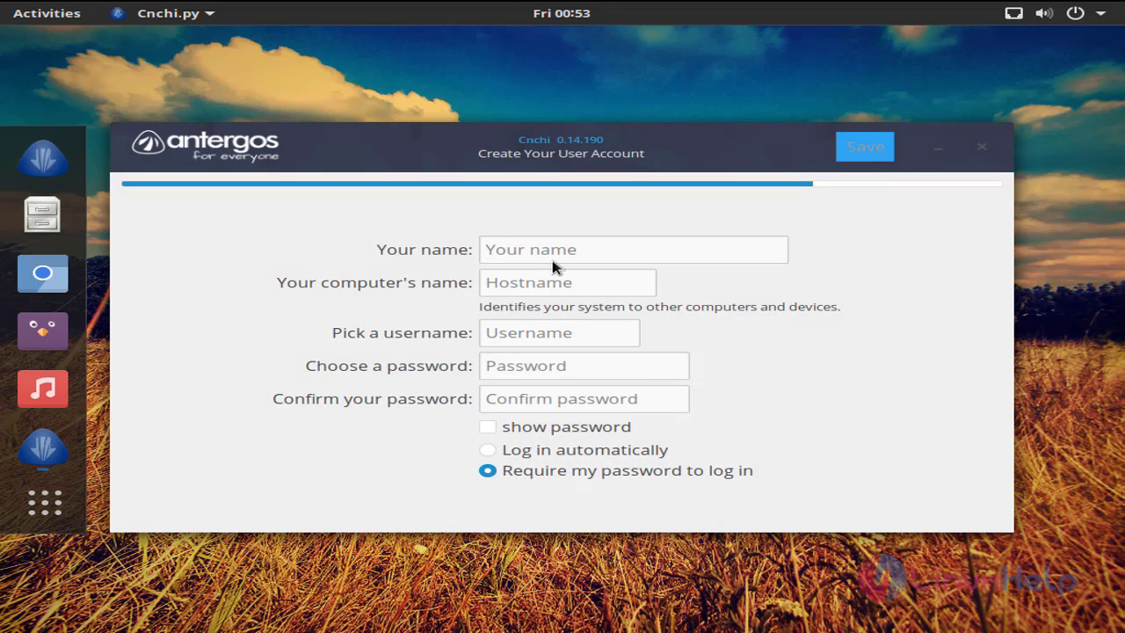
pyautogui.click(549, 250)
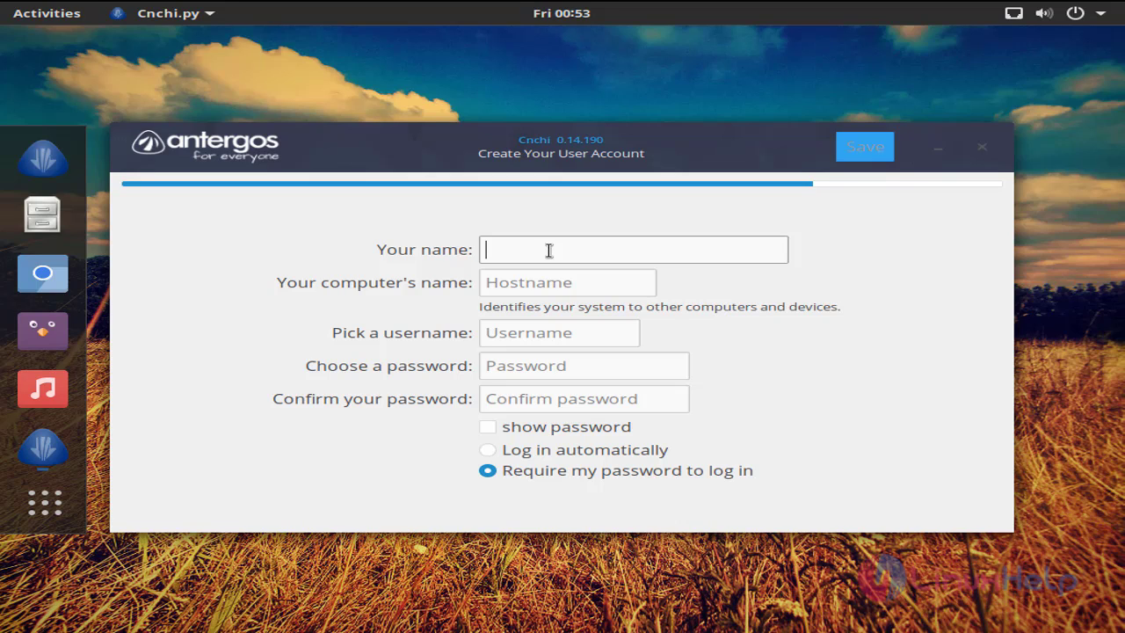
pyautogui.write('user1')
pyautogui.press('Tab')
pyautogui.write('linux')
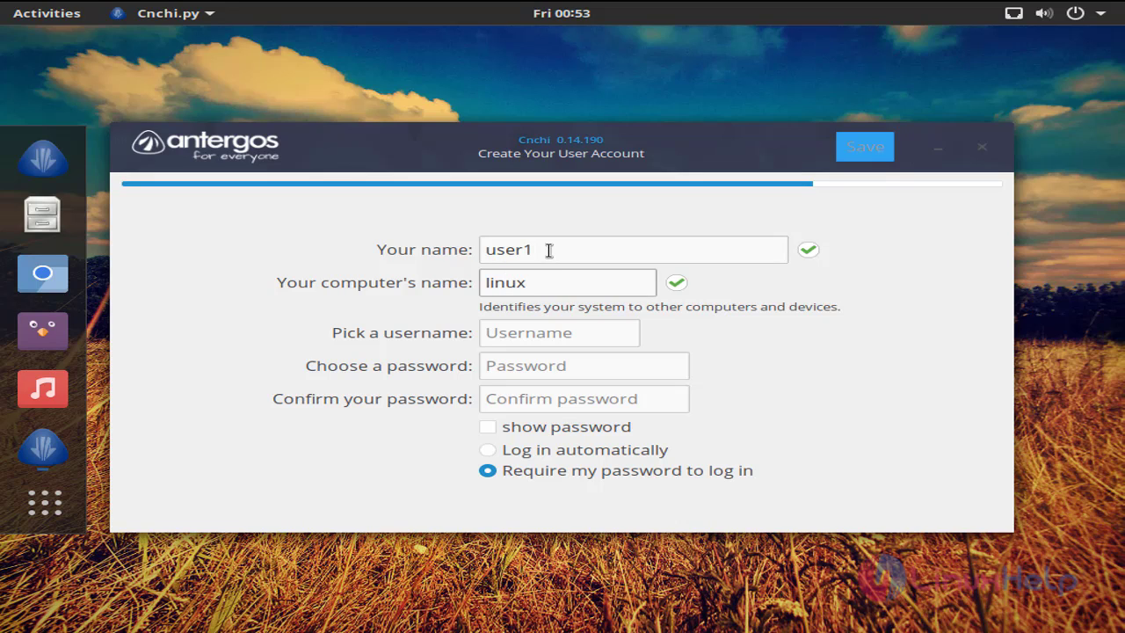
# - Enter the username and a confirmed account password, then save to begin installing Antergos
pyautogui.press('Tab')
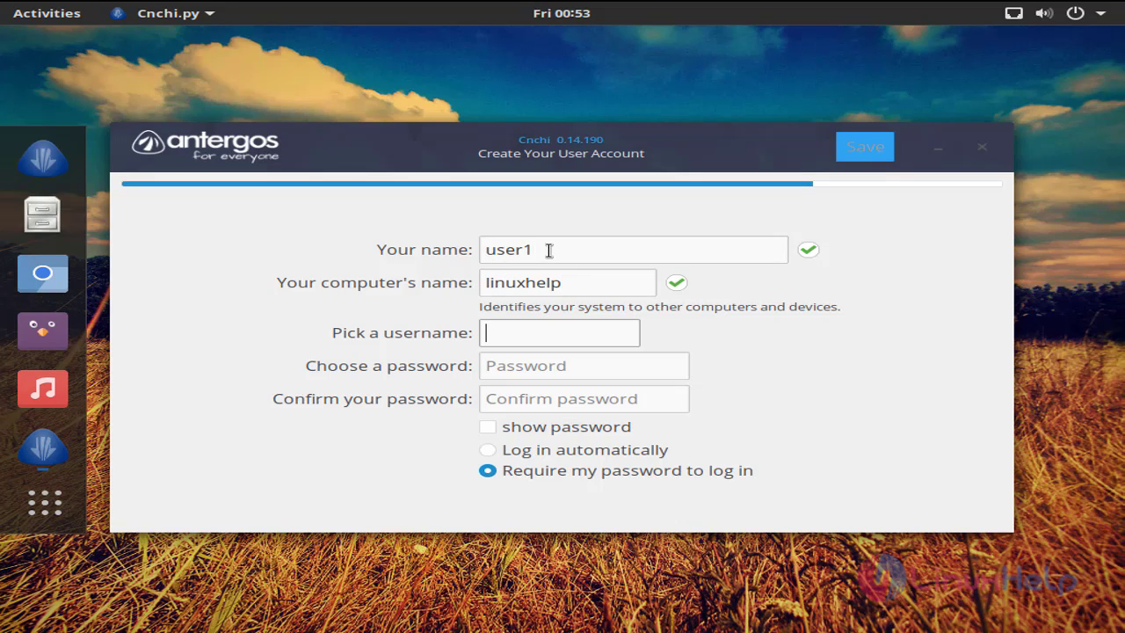
pyautogui.write('user1')
pyautogui.press('Tab')
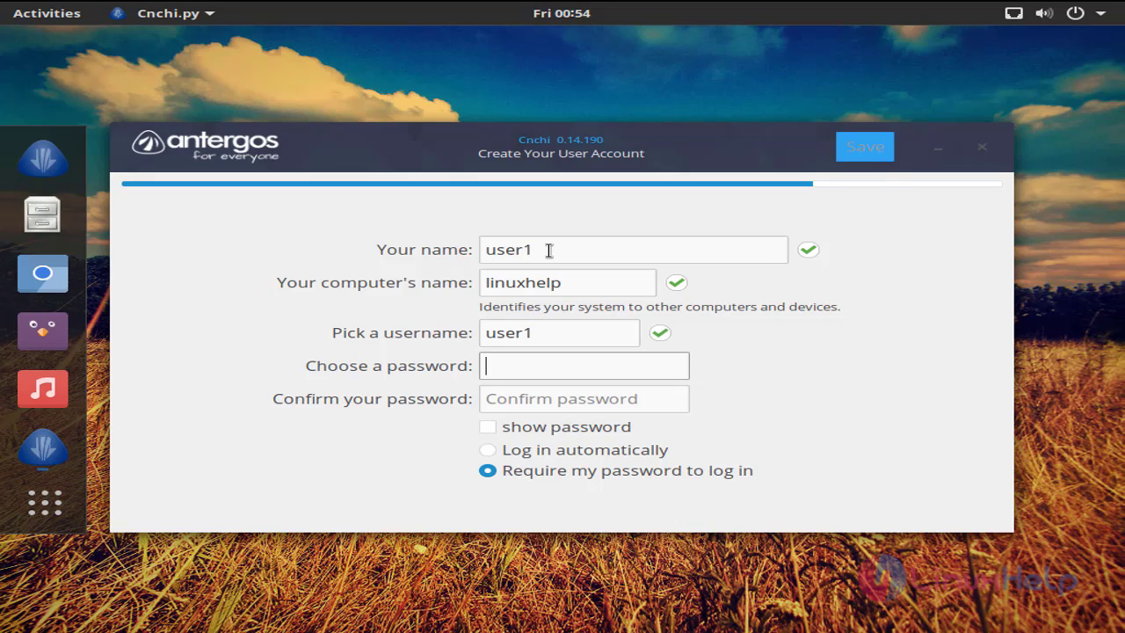
pyautogui.write('123')
pyautogui.press('Tab')
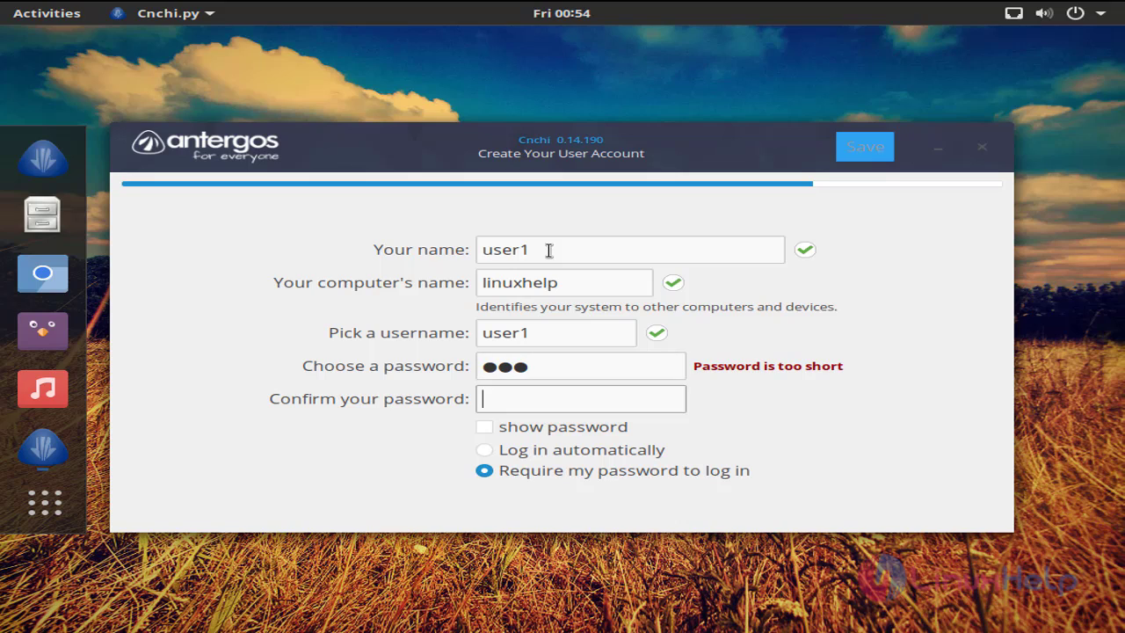
pyautogui.write('123')
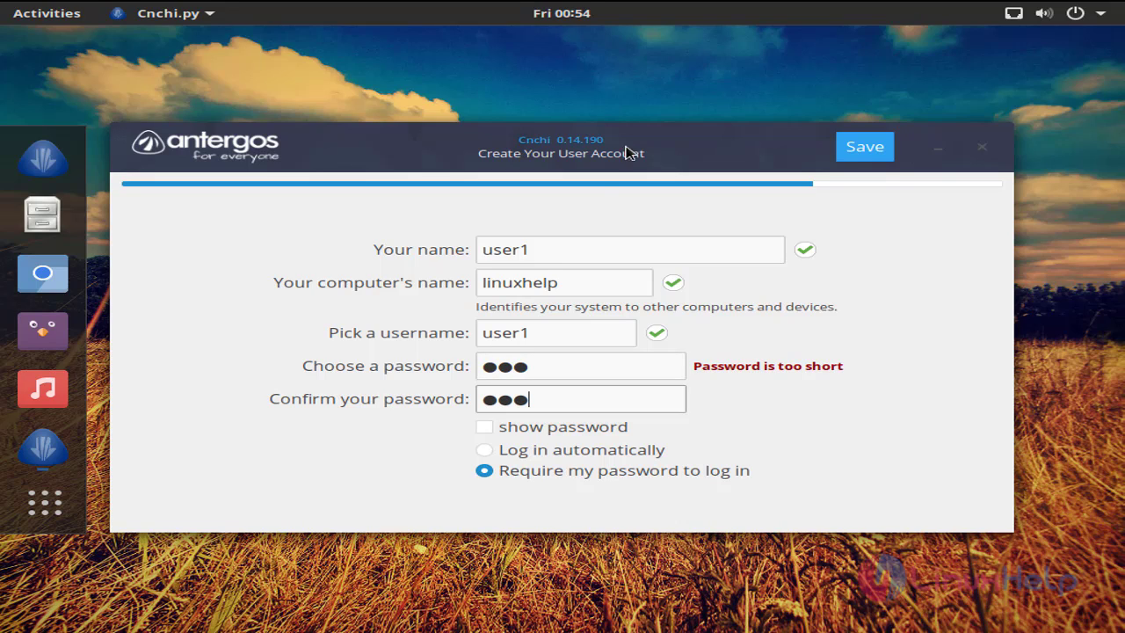
pyautogui.click(865, 148)
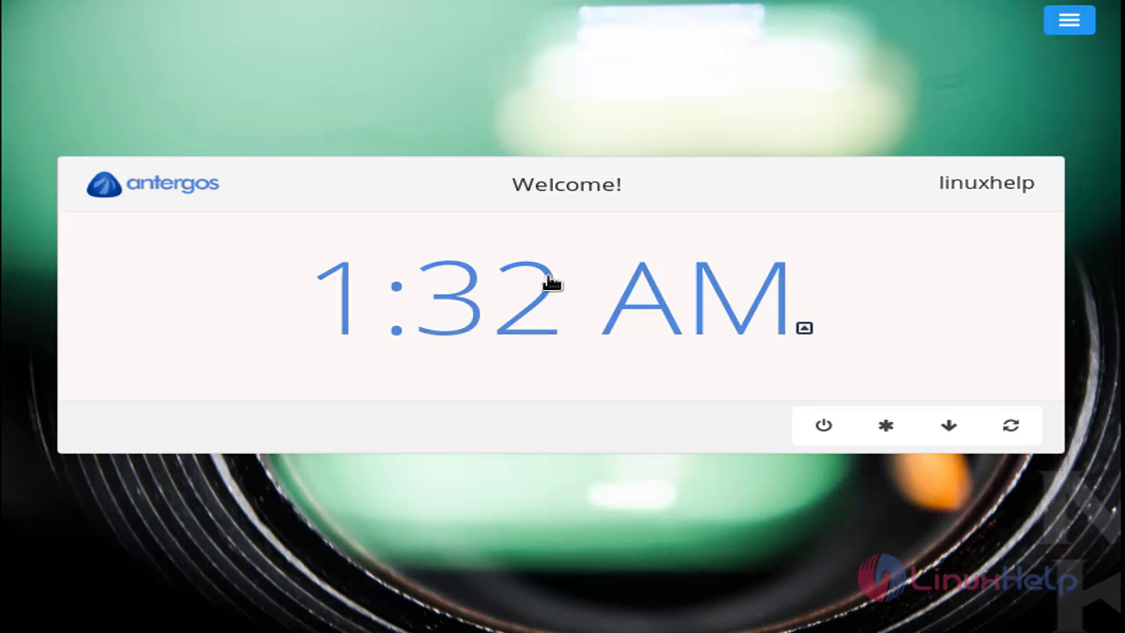
# - Sign in to Cinnamon with the new account's password from the Antergos login screen
pyautogui.click(568, 302)
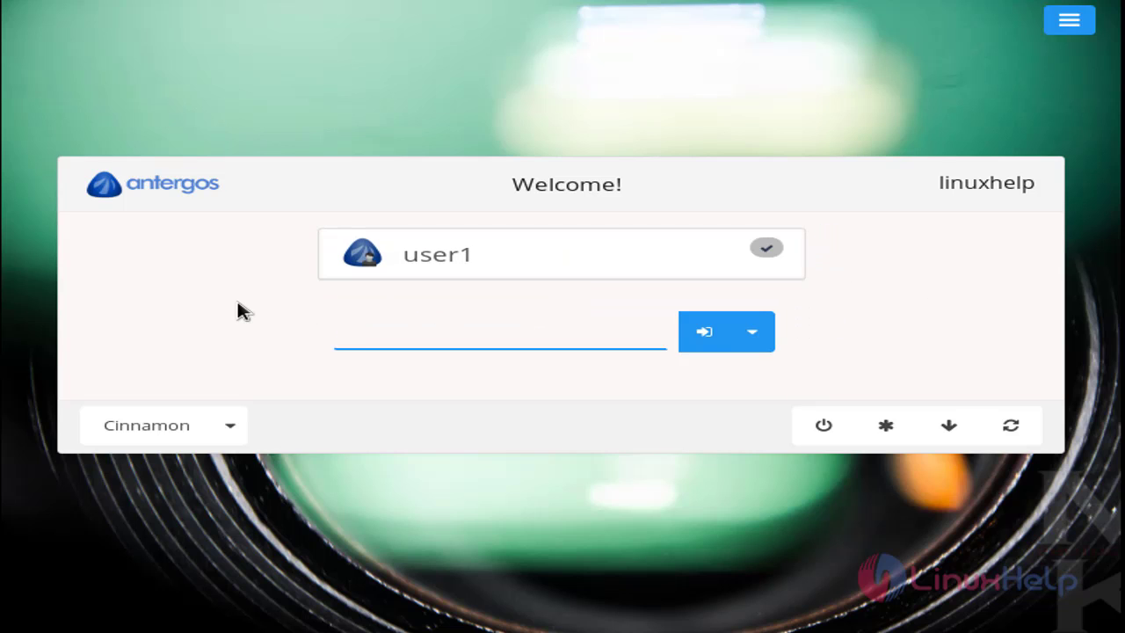
pyautogui.write('•••')
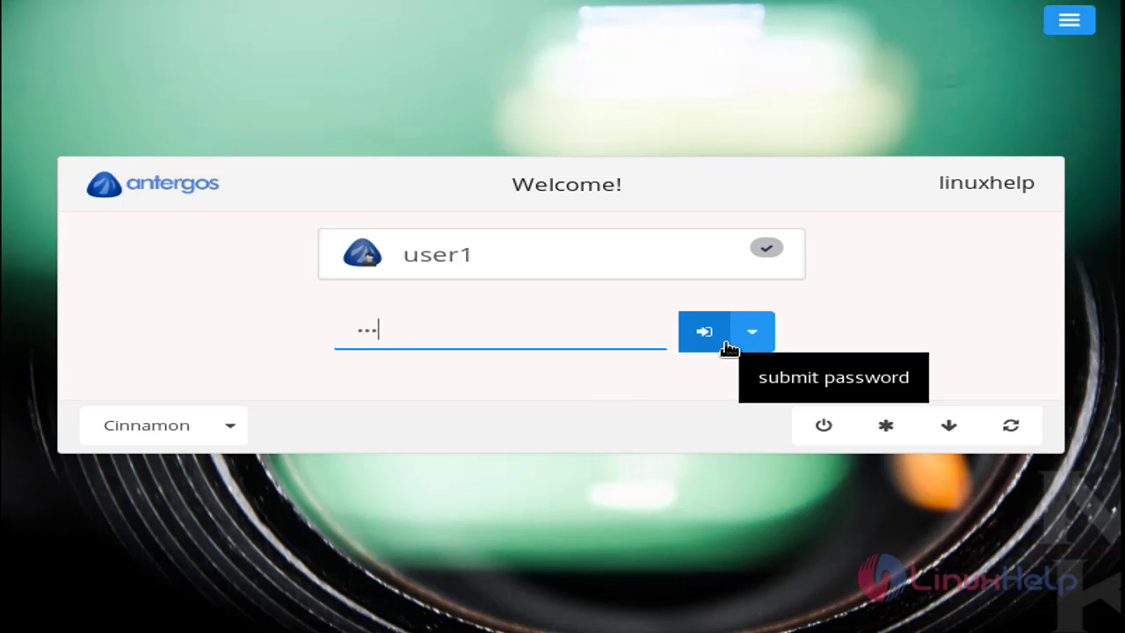
pyautogui.click(726, 343)
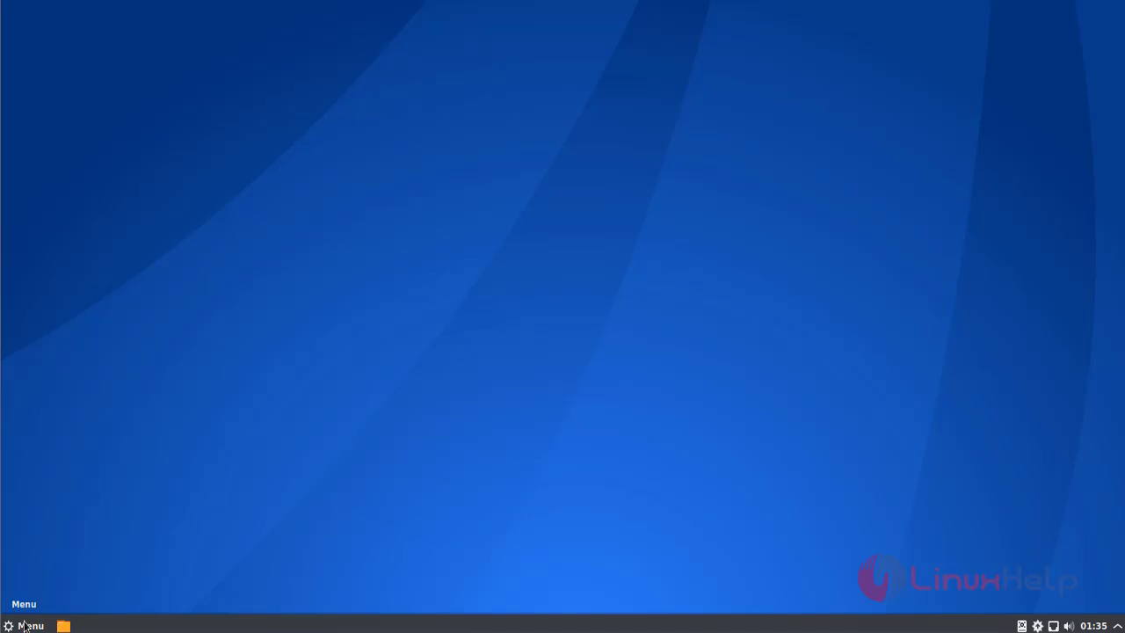
pyautogui.click(23, 625)
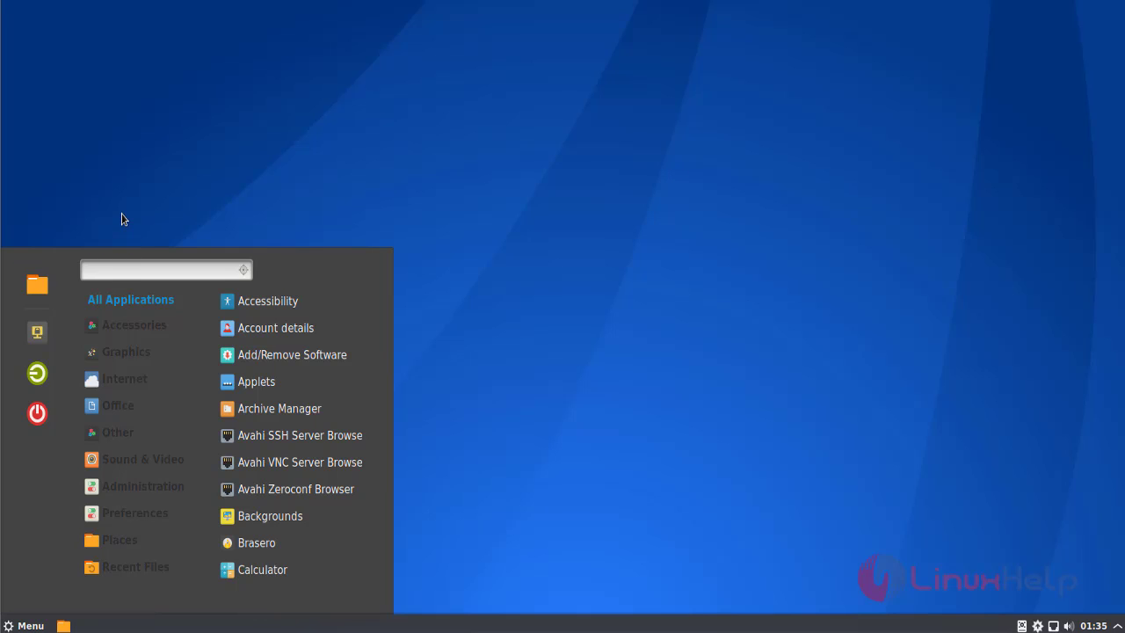
pyautogui.click(29, 292)
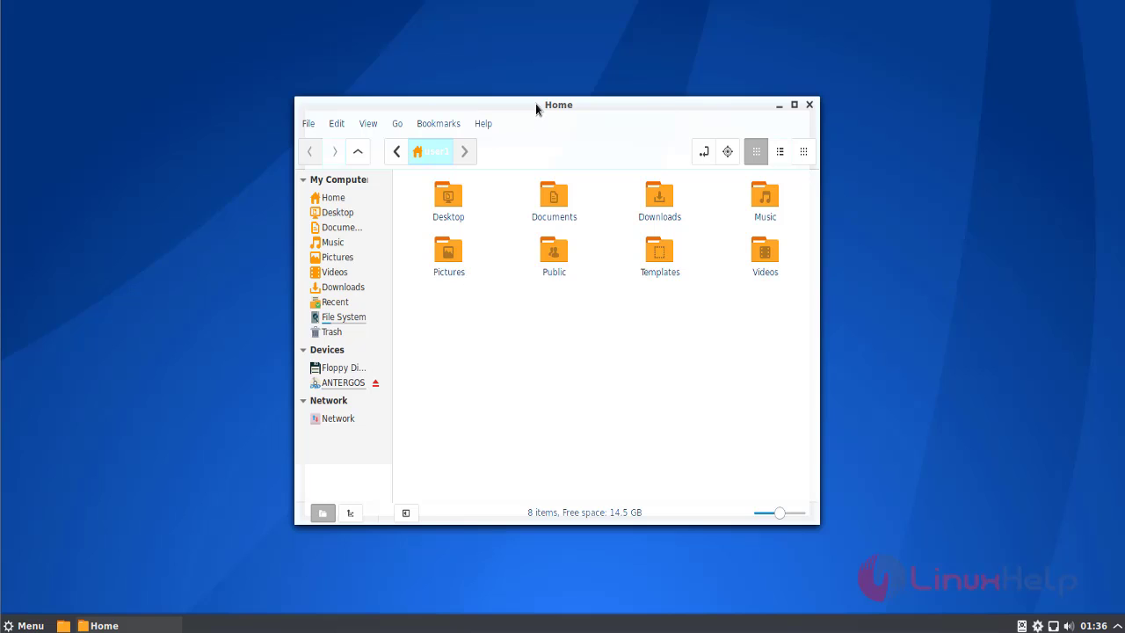
pyautogui.doubleClick(535, 104)
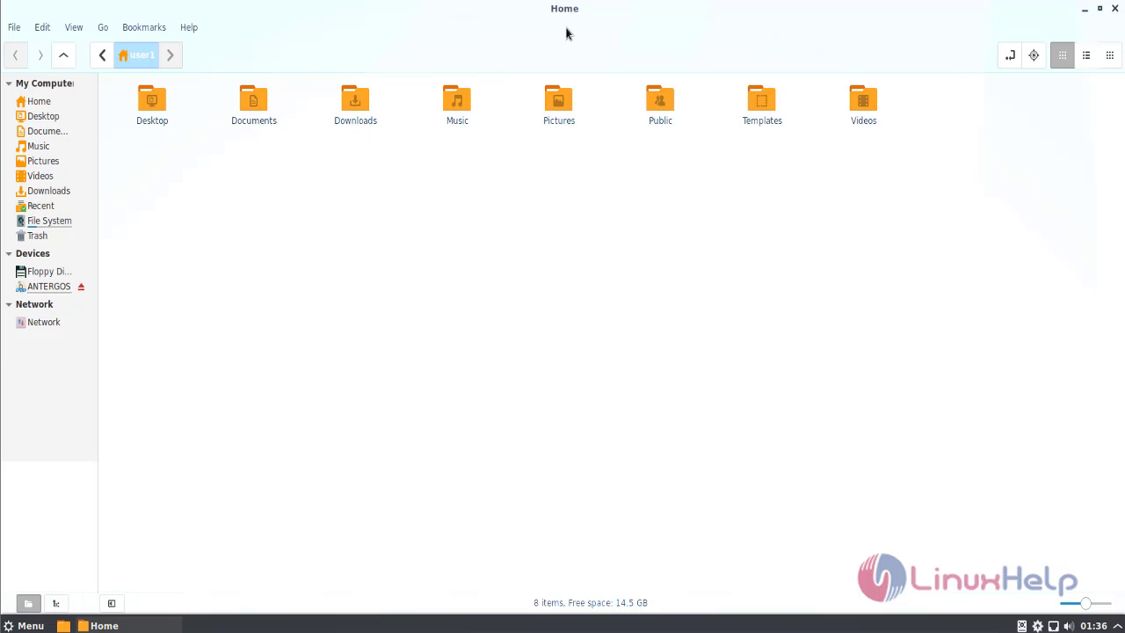
pyautogui.click(45, 221)
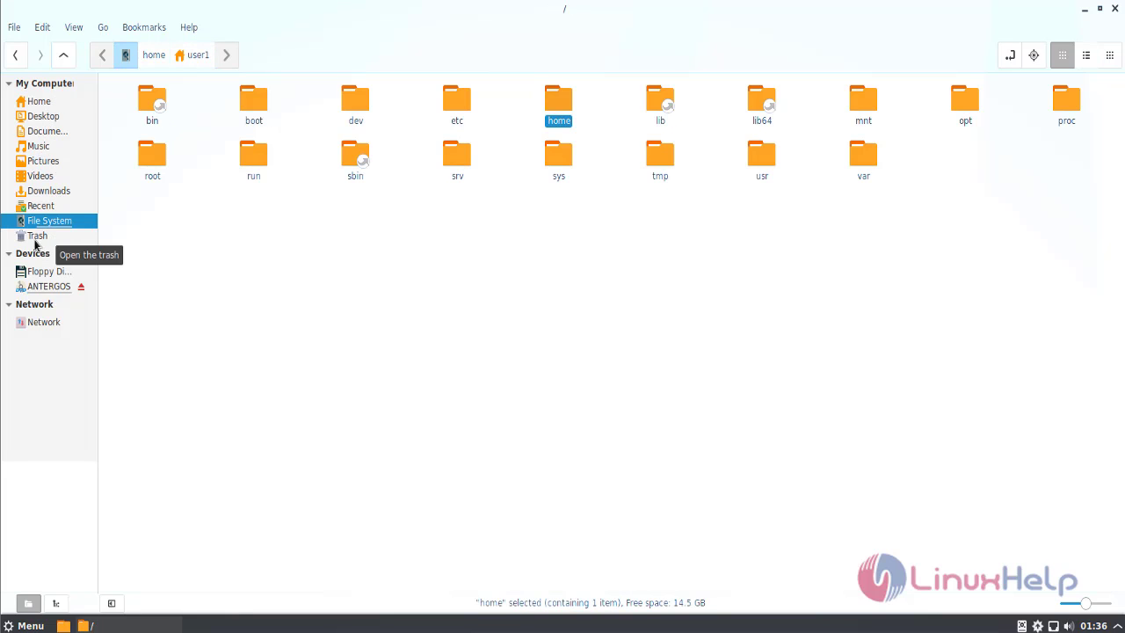
pyautogui.click(35, 239)
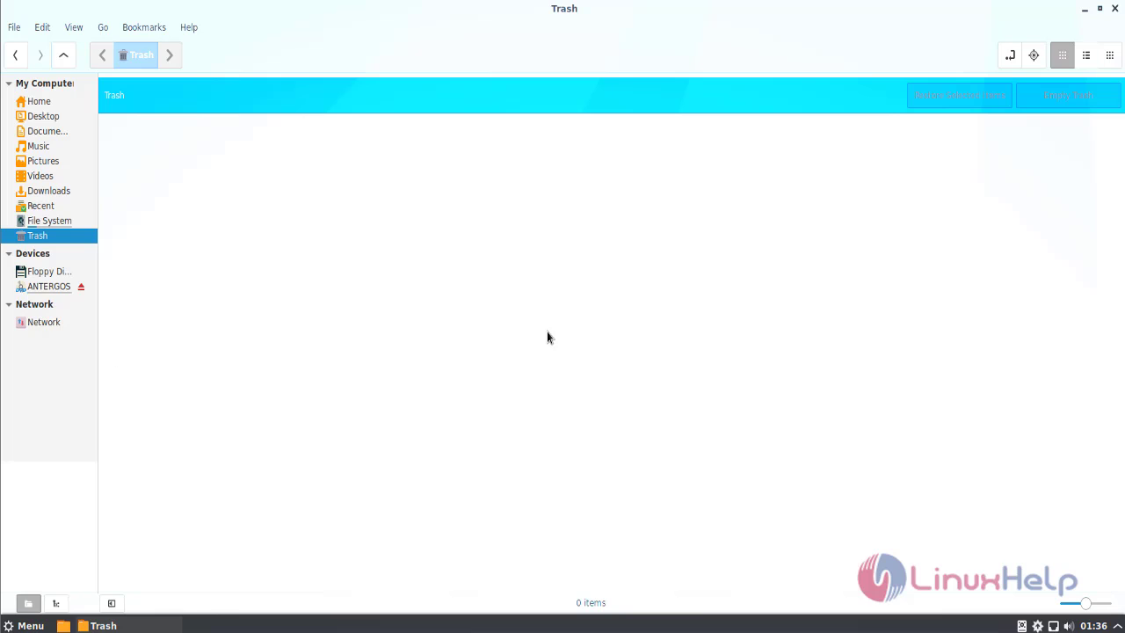
pyautogui.click(1116, 10)
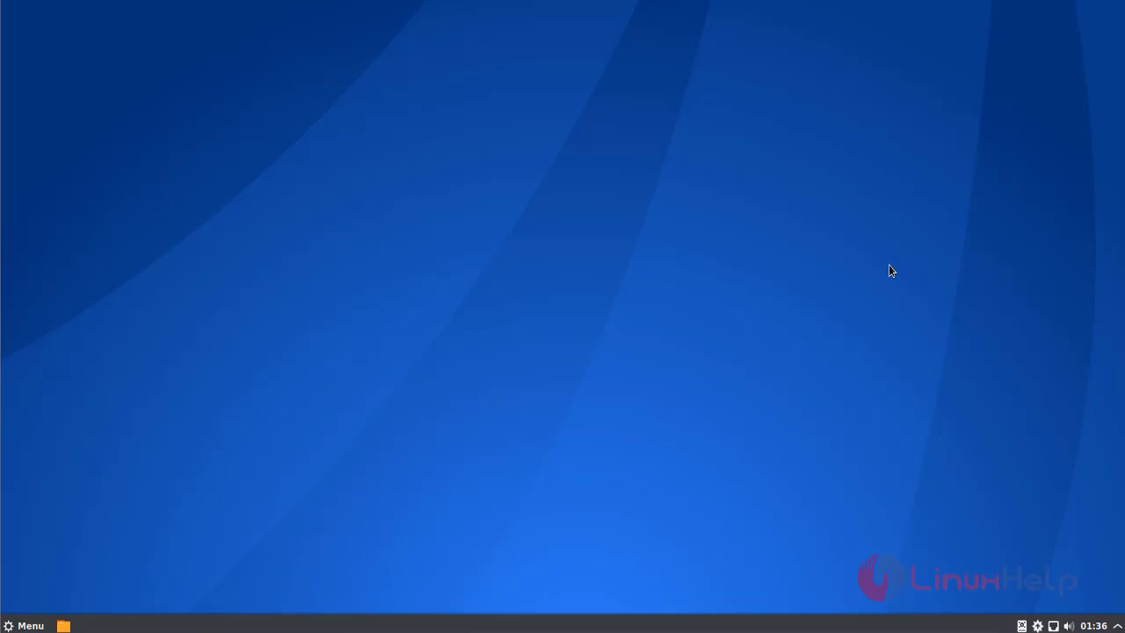
pyautogui.rightClick(361, 234)
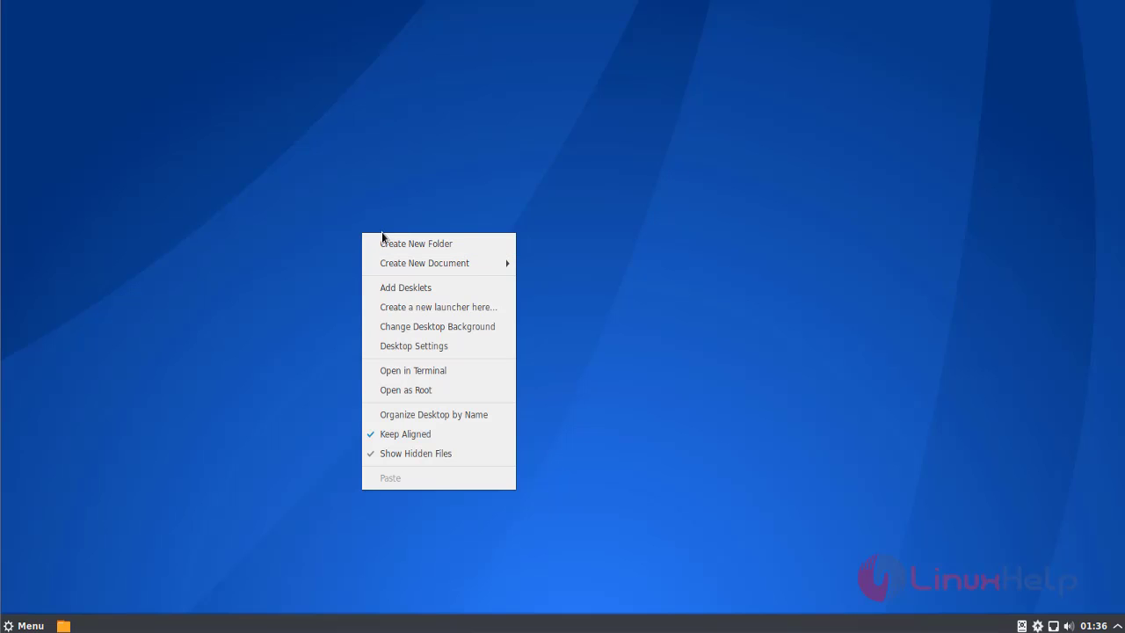
pyautogui.click(420, 372)
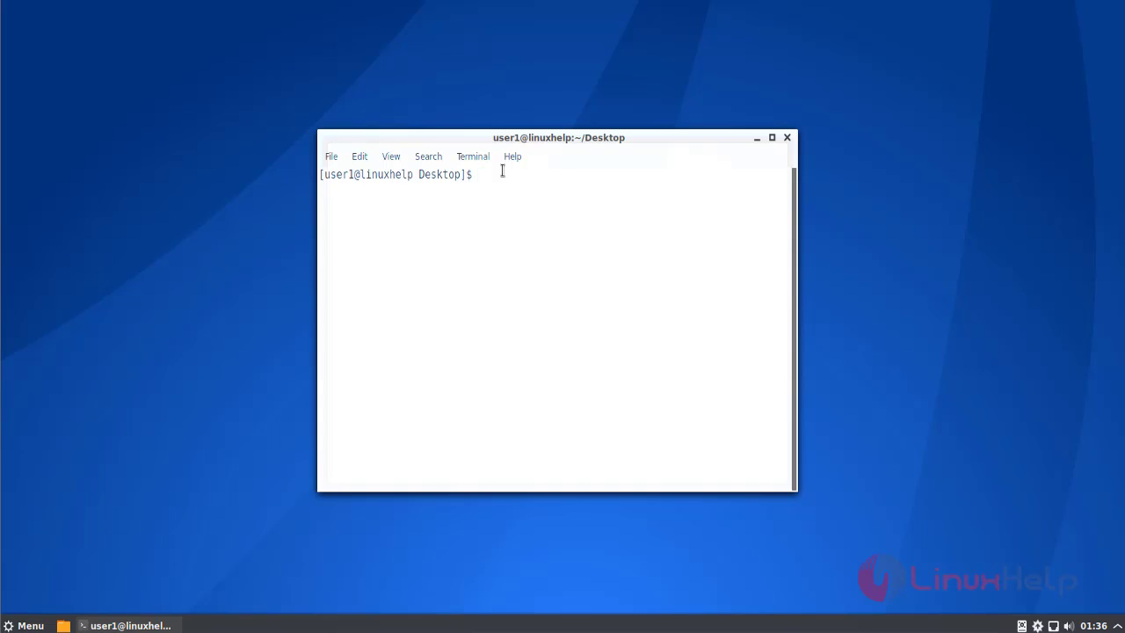
pyautogui.write('cdd')
pyautogui.press('BackSpace')
pyautogui.press('Return')
pyautogui.press('Return')
pyautogui.press('Return')
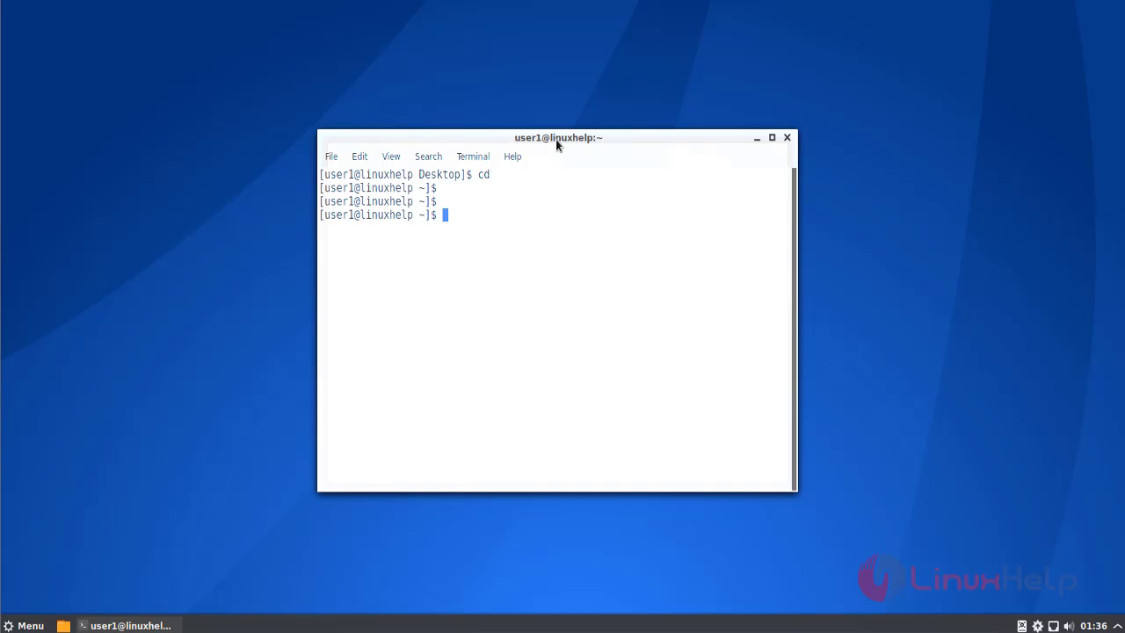
pyautogui.moveTo(555, 143); pyautogui.dragTo(569, 132)
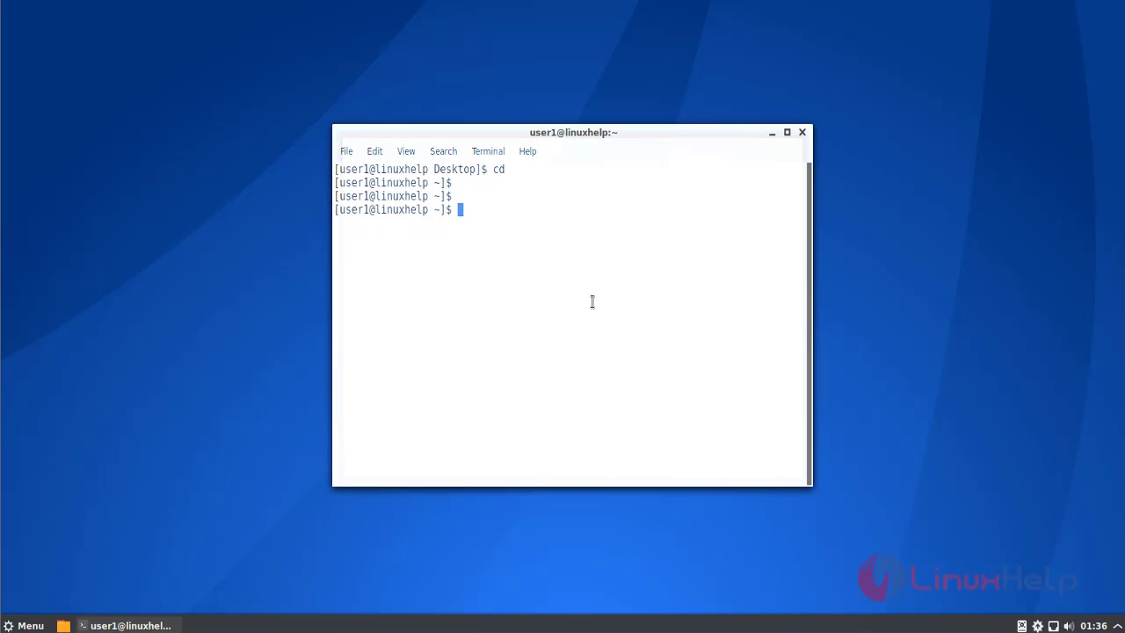
pyautogui.click(803, 133)
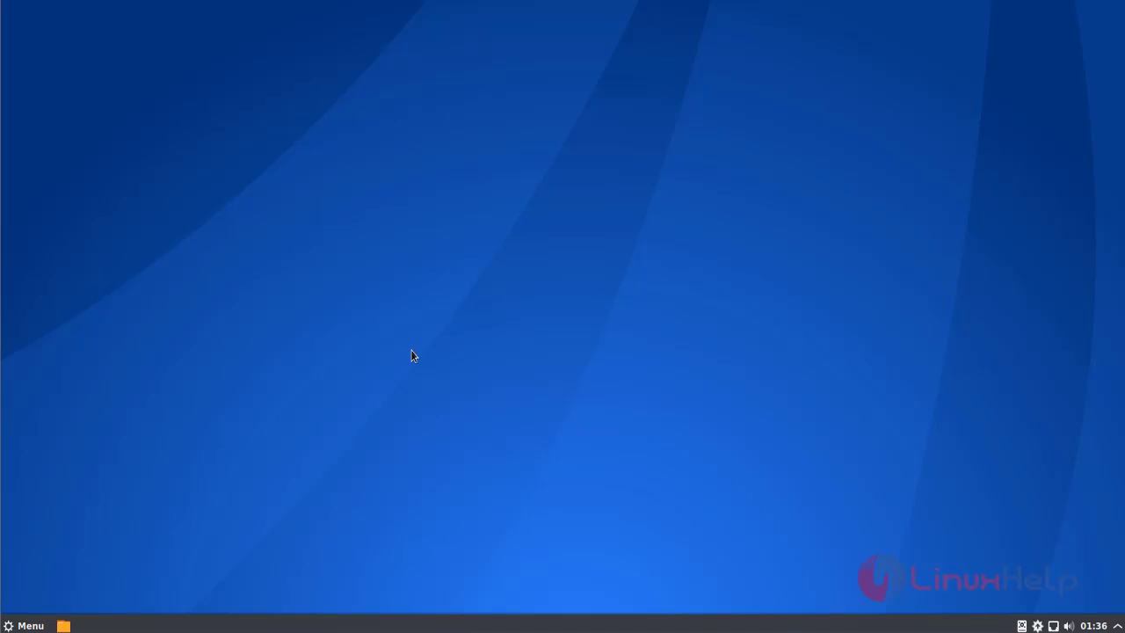